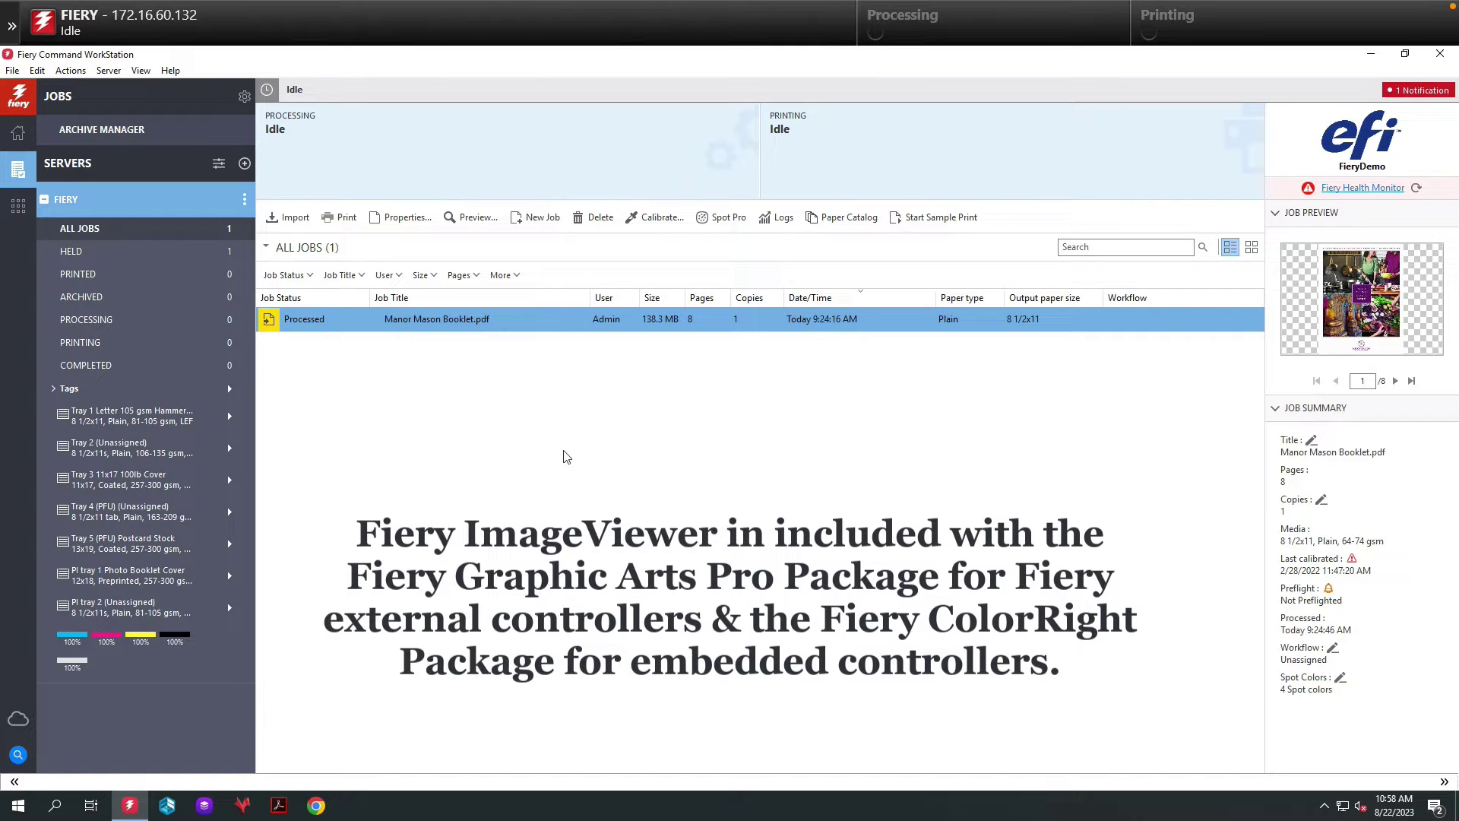
Step: Open Manor Mason Booklet.pdf in ImageViewer from the job's context menu and show page 7, Coffee & Tea
right_click(531, 325)
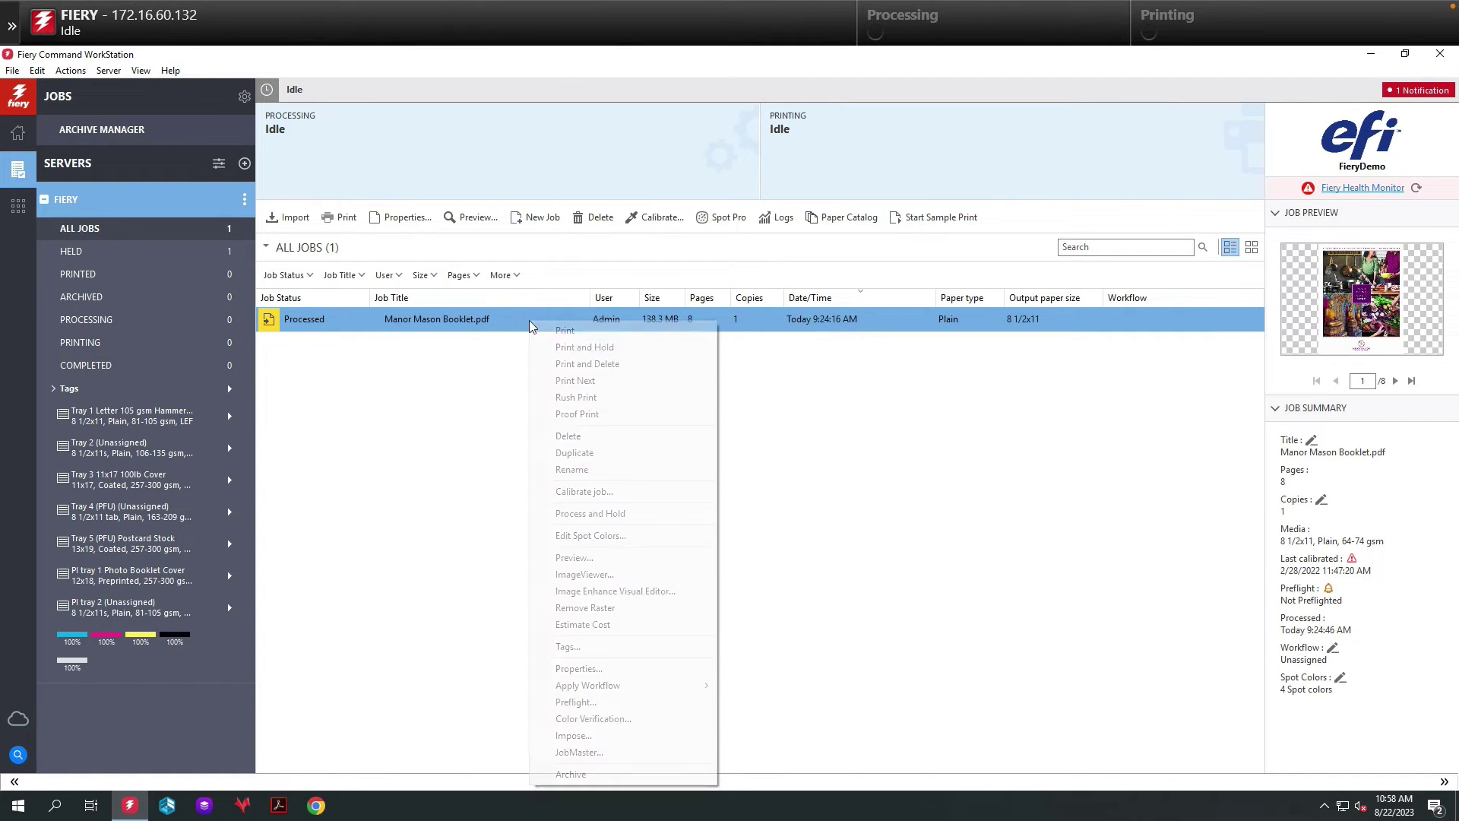
left_click(617, 575)
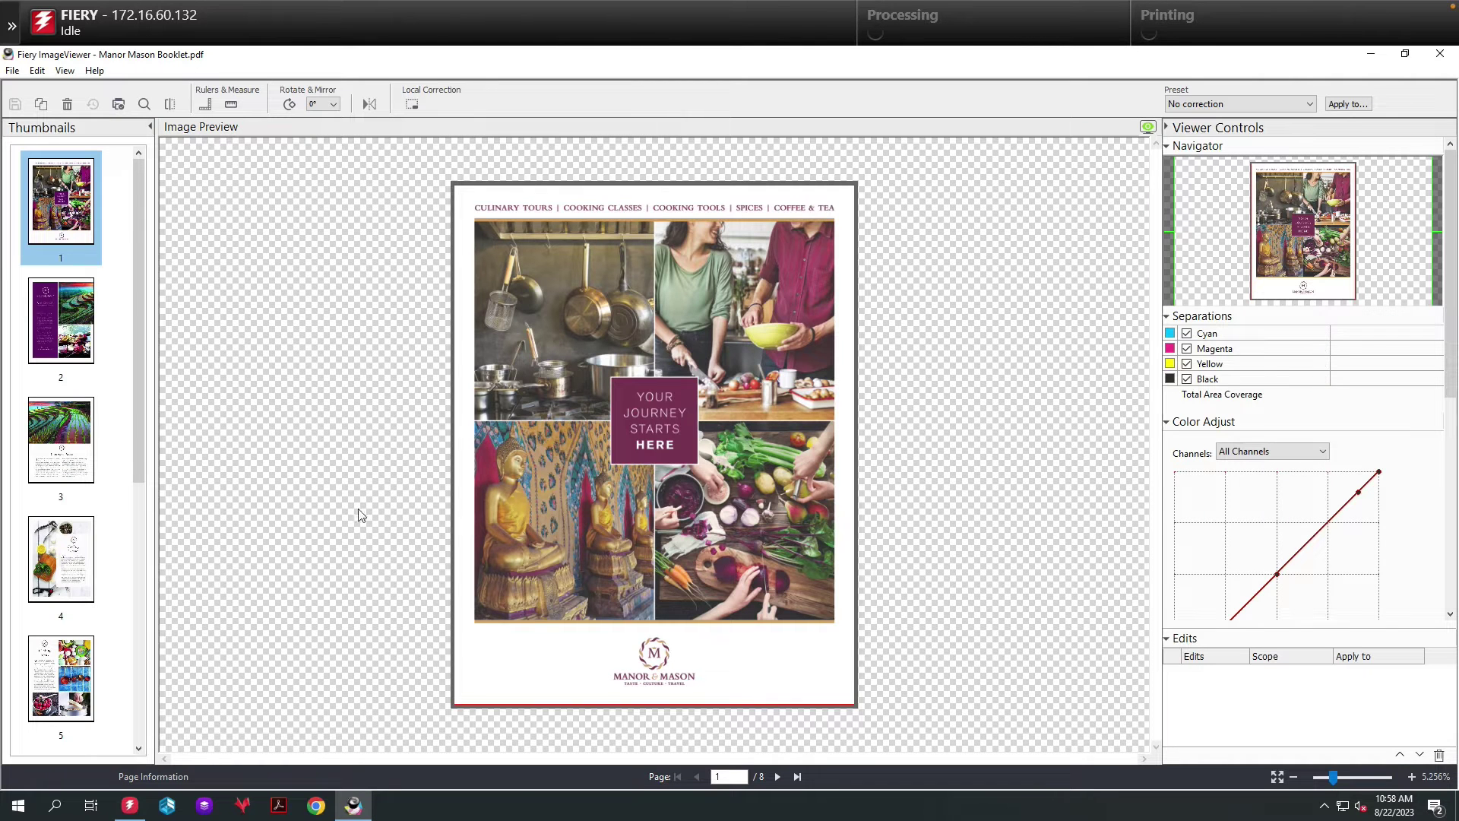
scroll(135, 435, "down", 3)
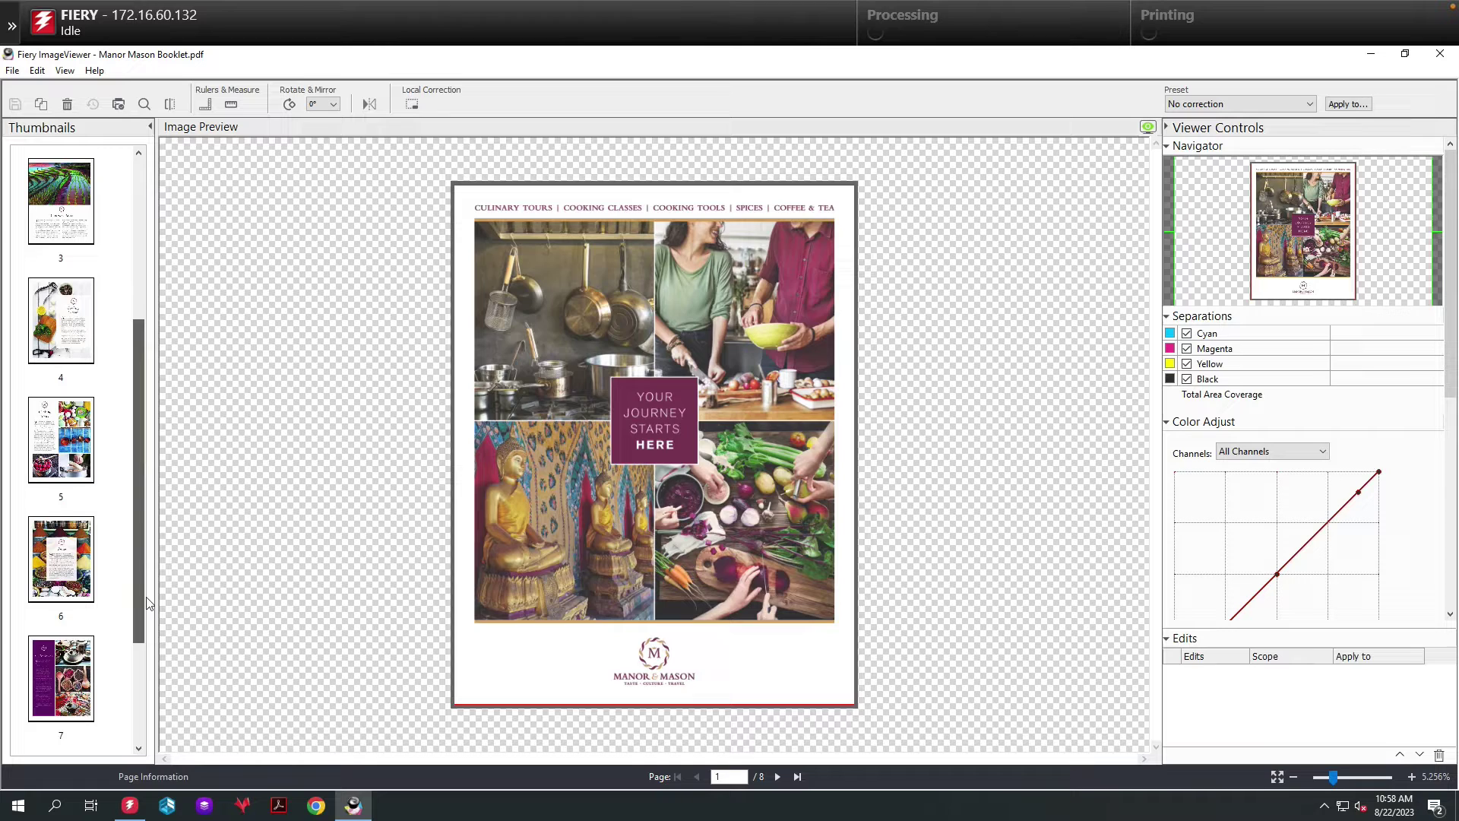
left_click(36, 656)
scroll(1183, 266, "down", 3)
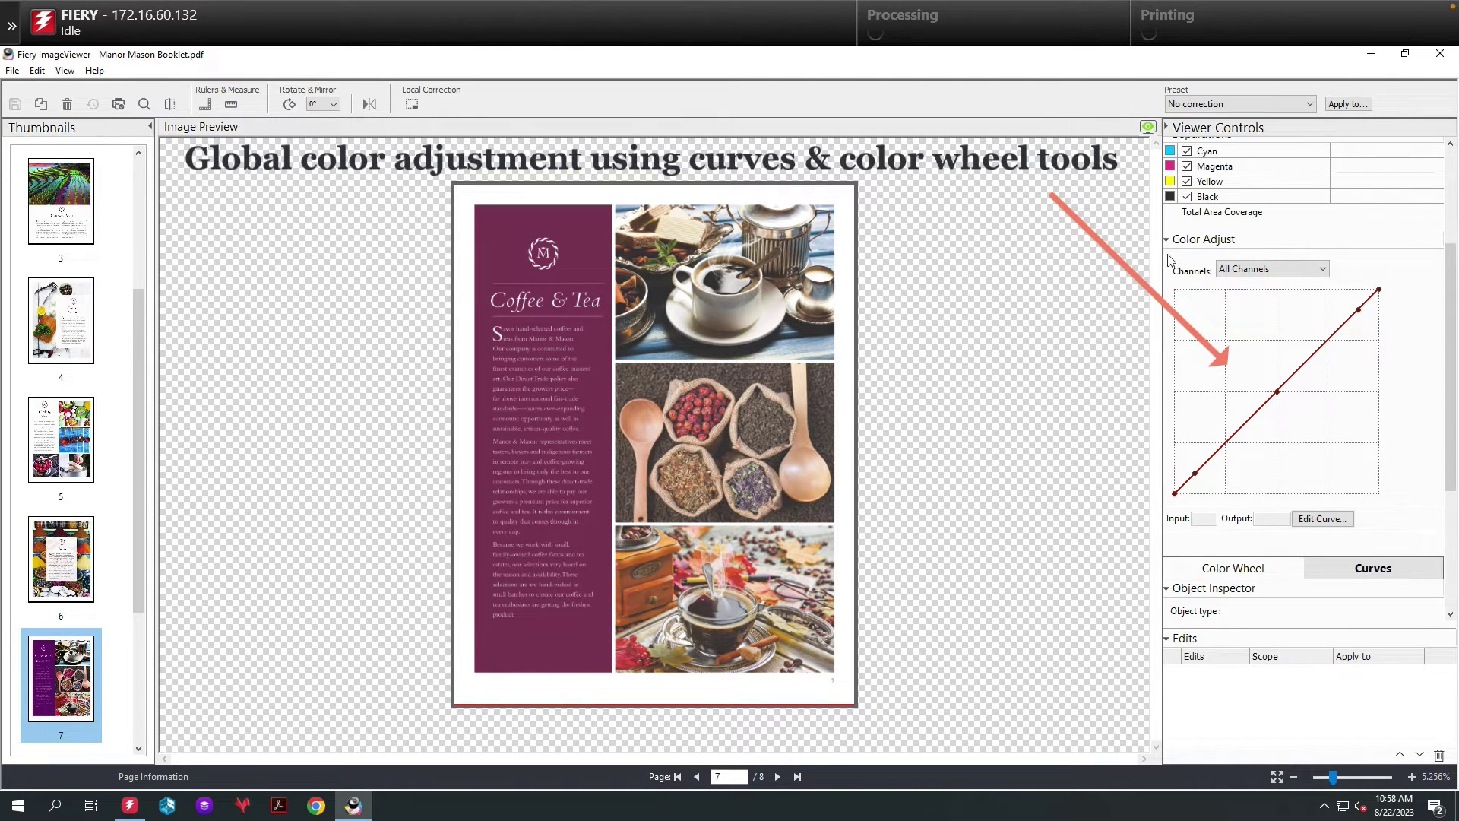
Step: Raise the Cyan channel curve's midtones and lift its shadow end
left_click(1263, 274)
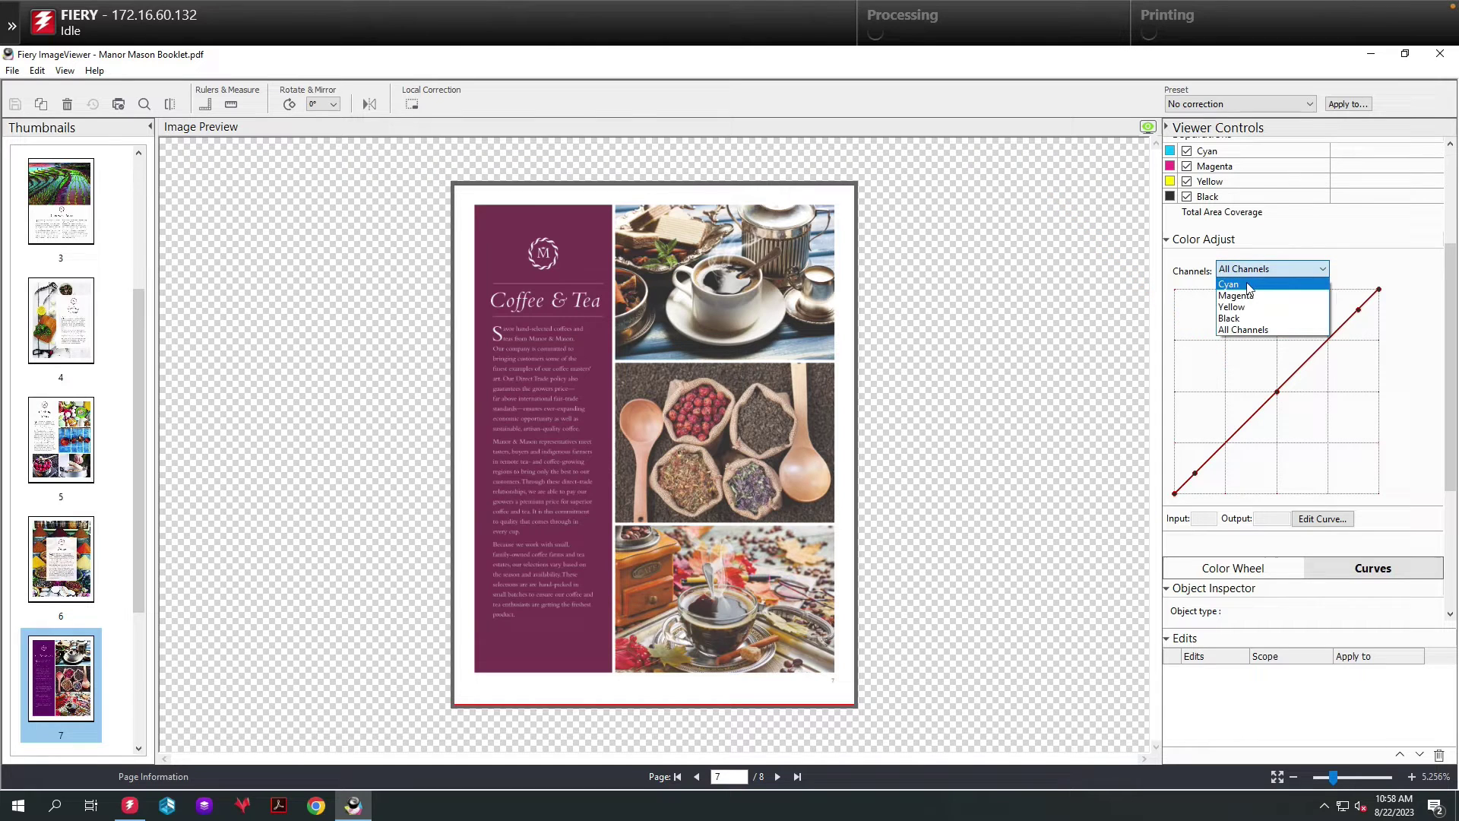
left_click(1249, 285)
left_click_drag(1277, 391, 1234, 346)
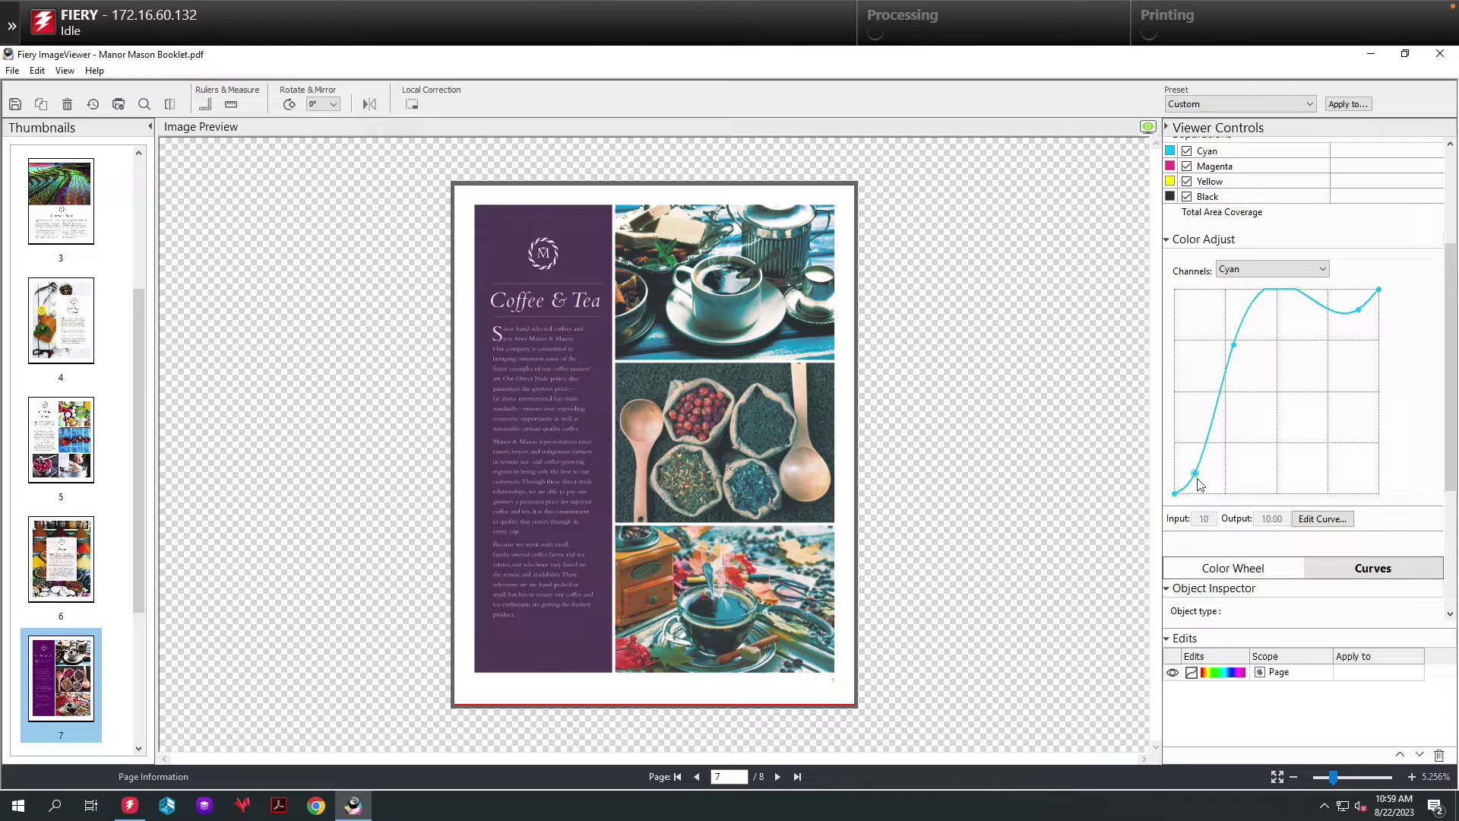
left_click_drag(1195, 472, 1199, 428)
Step: Lower the top end of the Black curve and raise the Magenta curve's midtones
left_click(1281, 270)
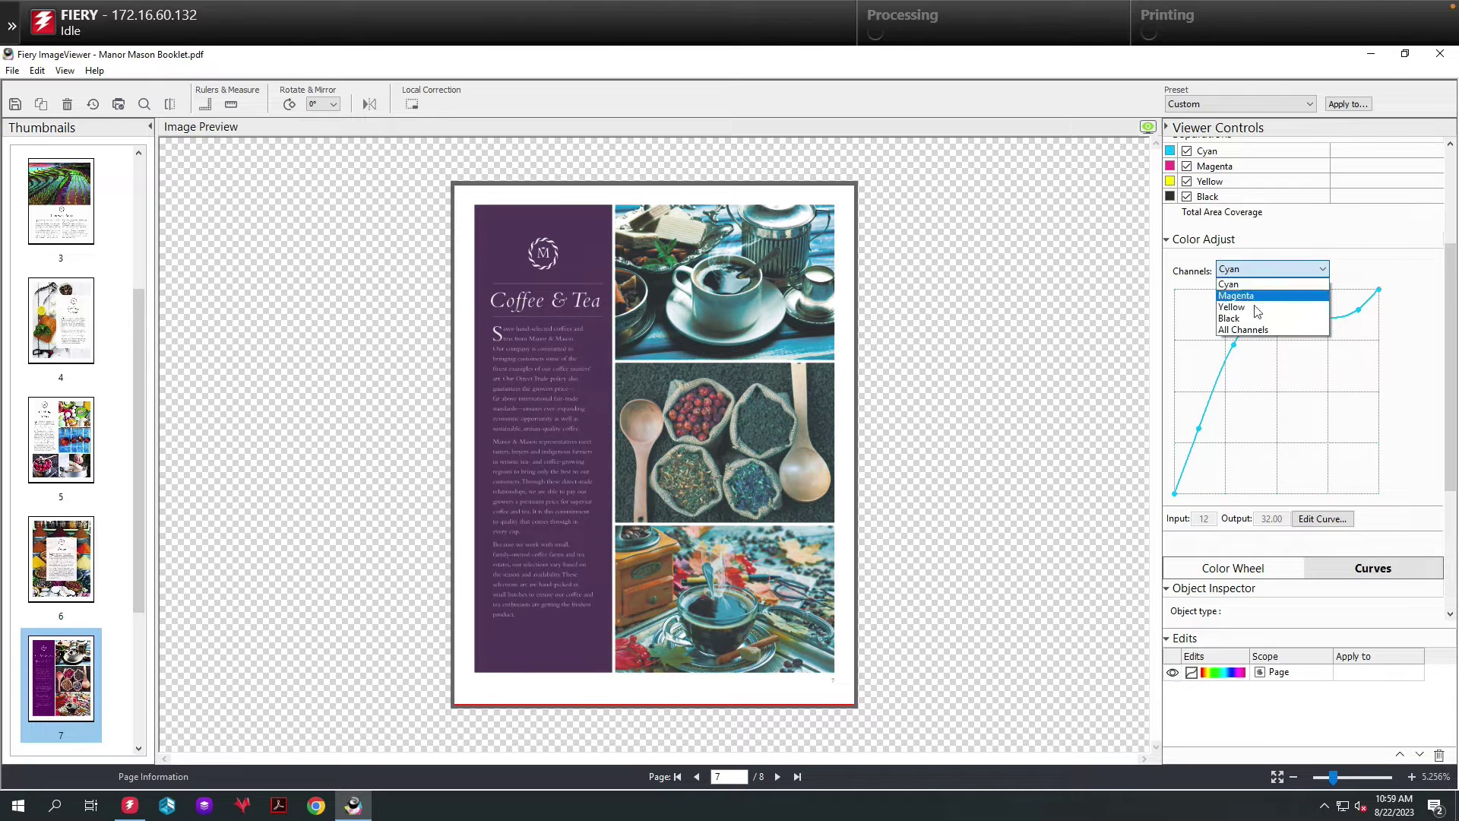
left_click(1242, 319)
left_click_drag(1287, 403, 1378, 368)
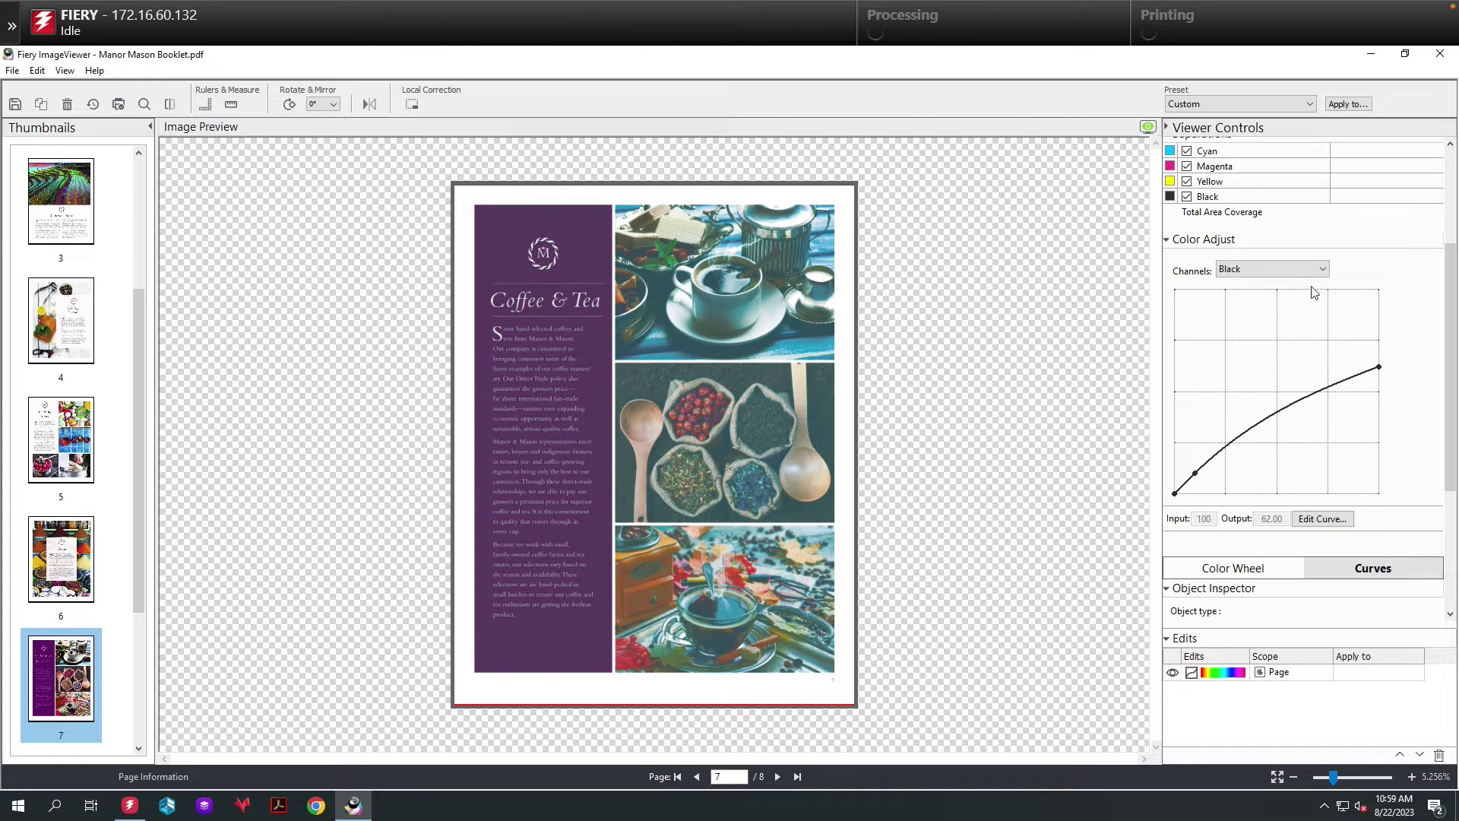
left_click(1292, 272)
left_click(1255, 293)
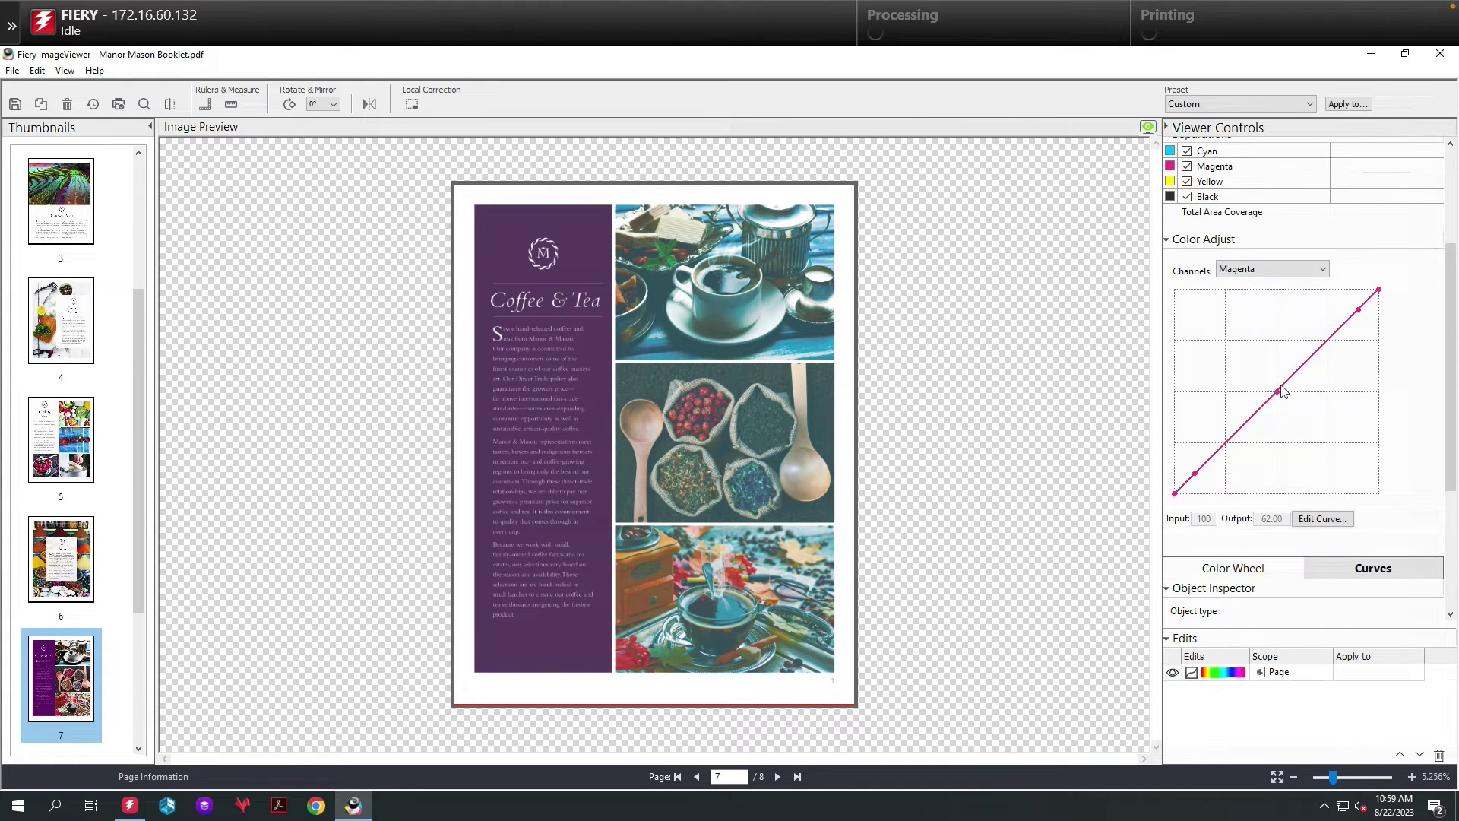
left_click_drag(1270, 378, 1269, 318)
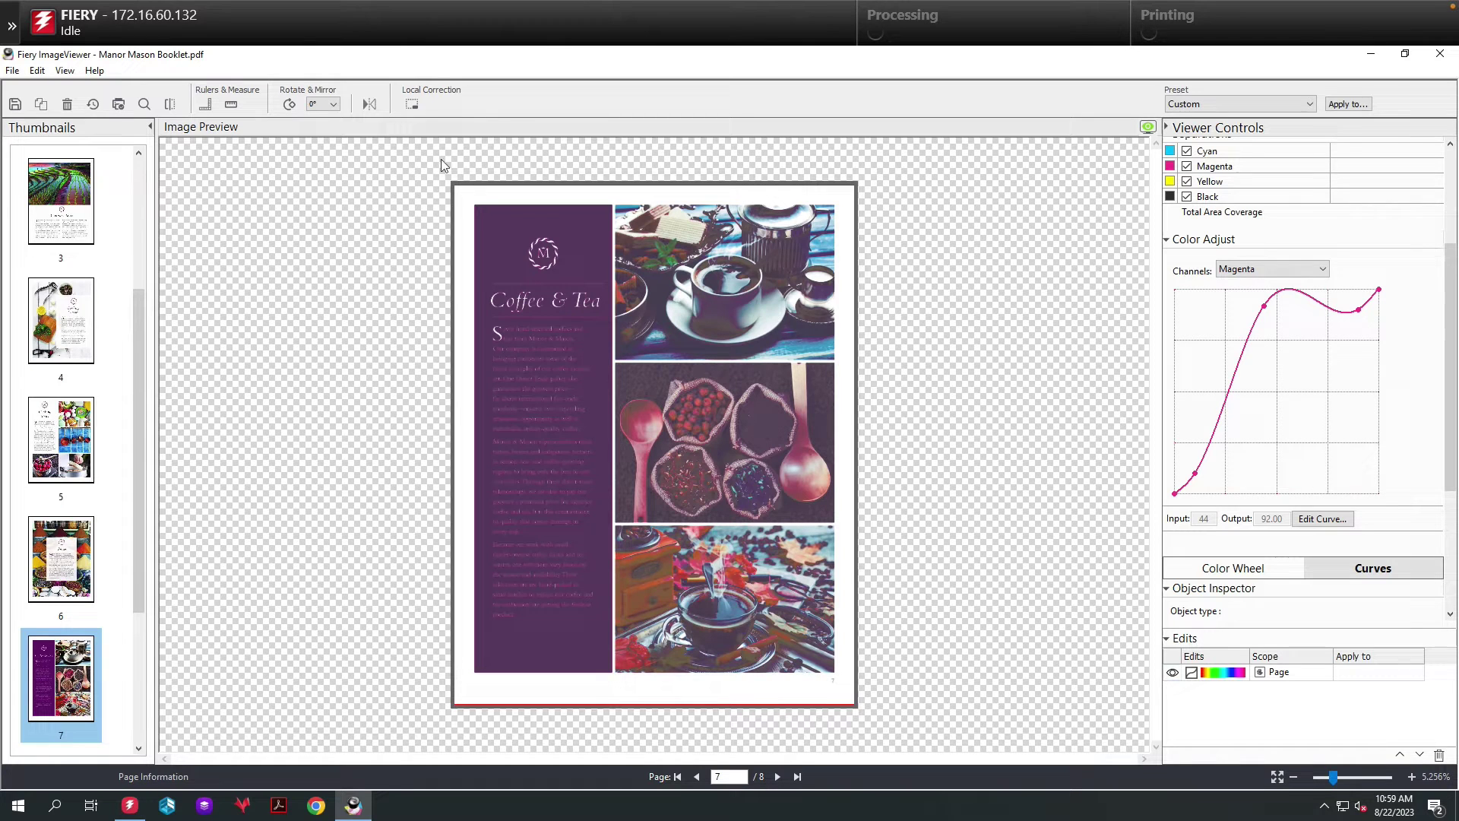
left_click(169, 106)
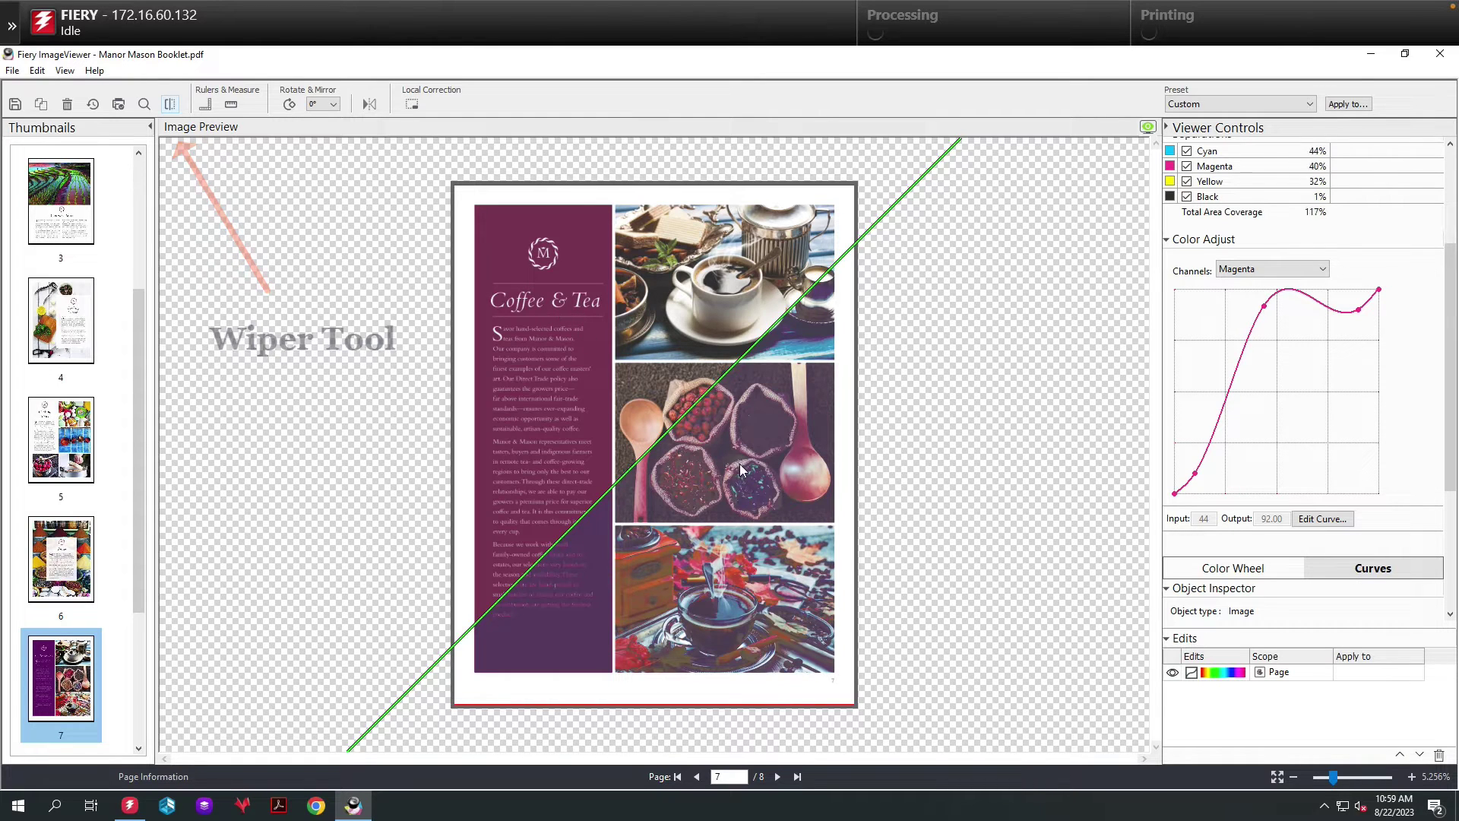
mouse_move(730, 460)
left_mouse_down()
mouse_move(805, 529)
mouse_move(697, 454)
left_mouse_up()
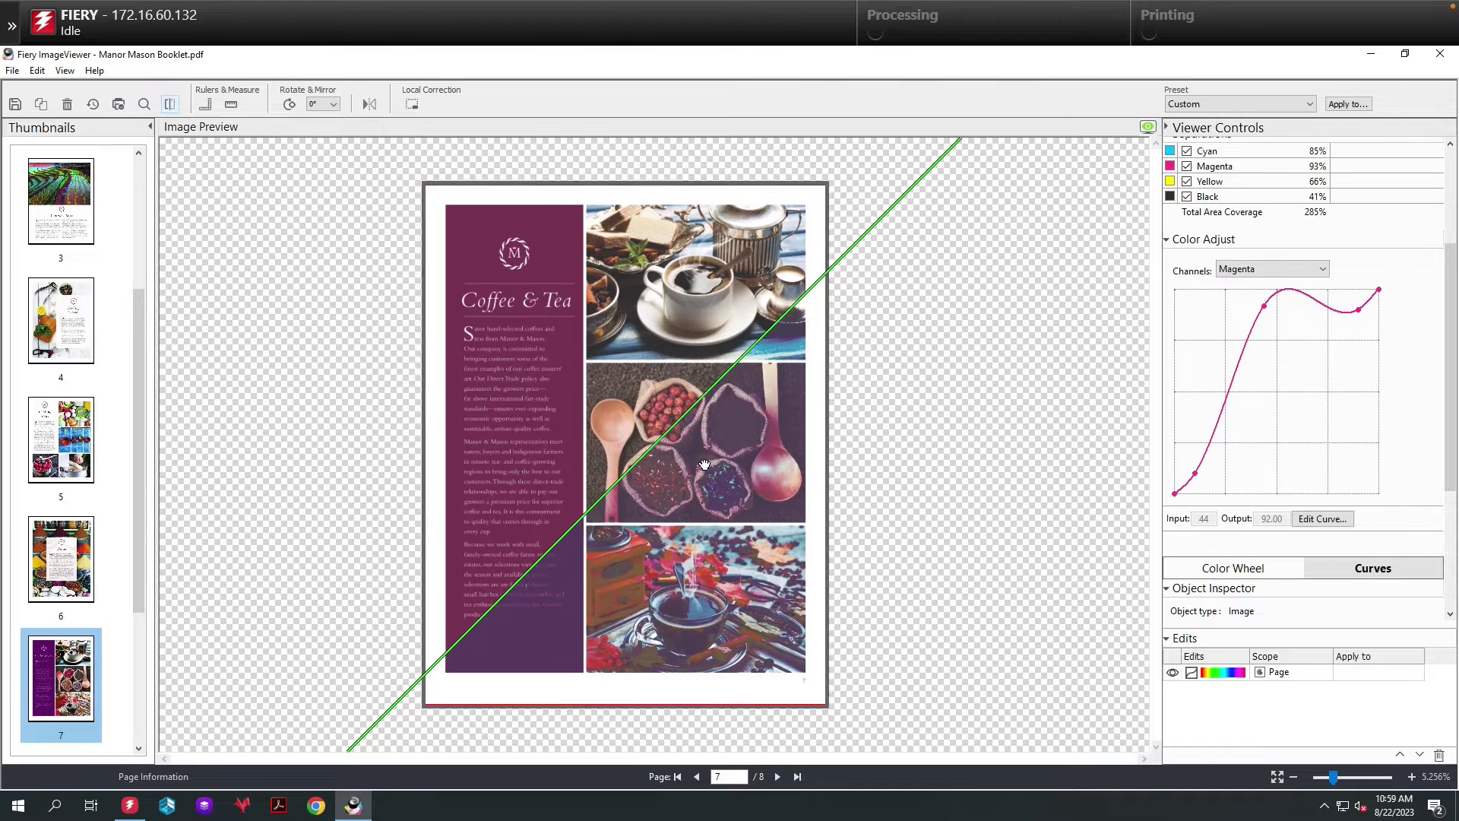
left_click(170, 104)
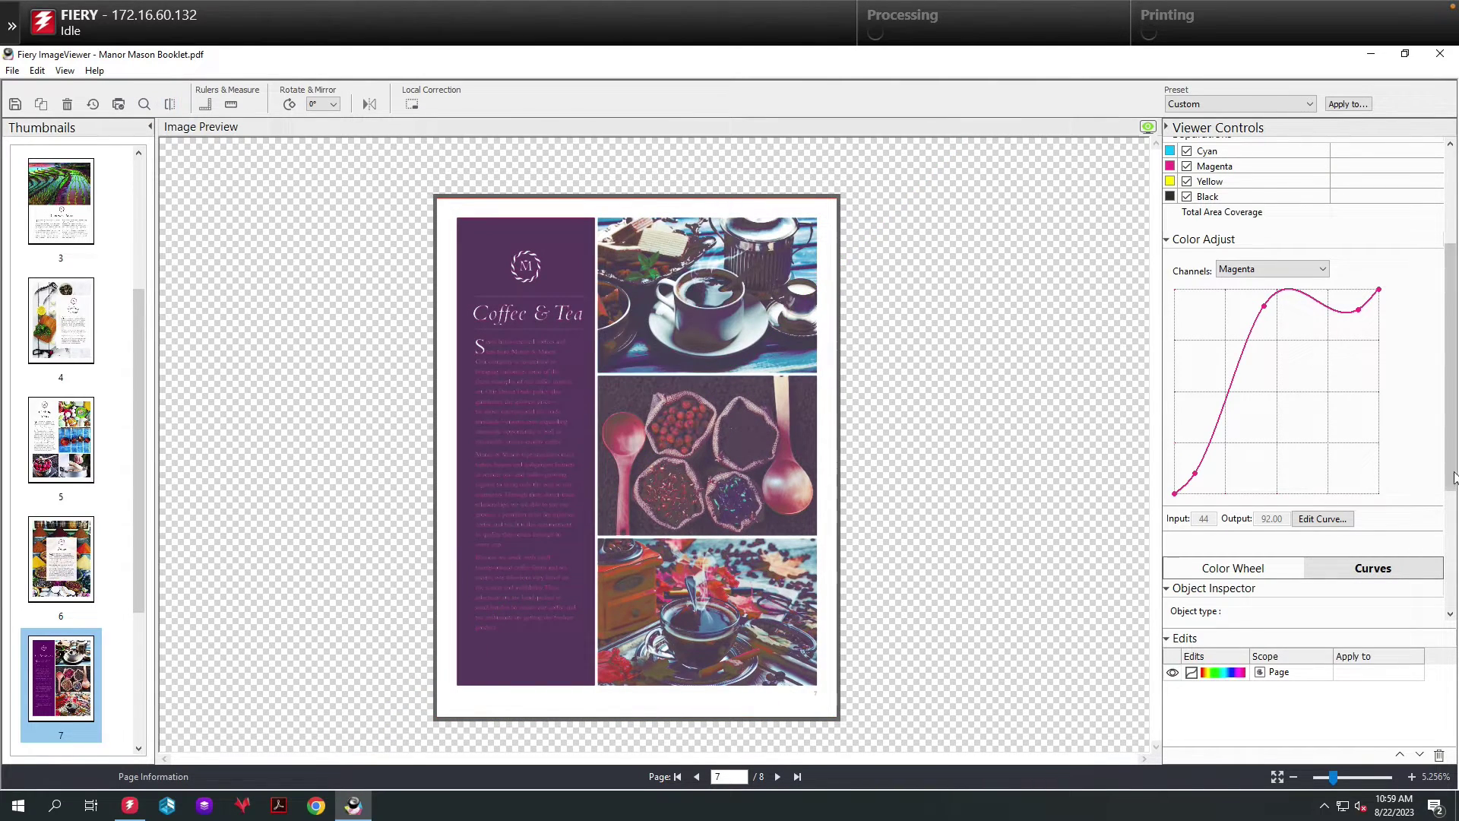
scroll(1285, 493, "down", 3)
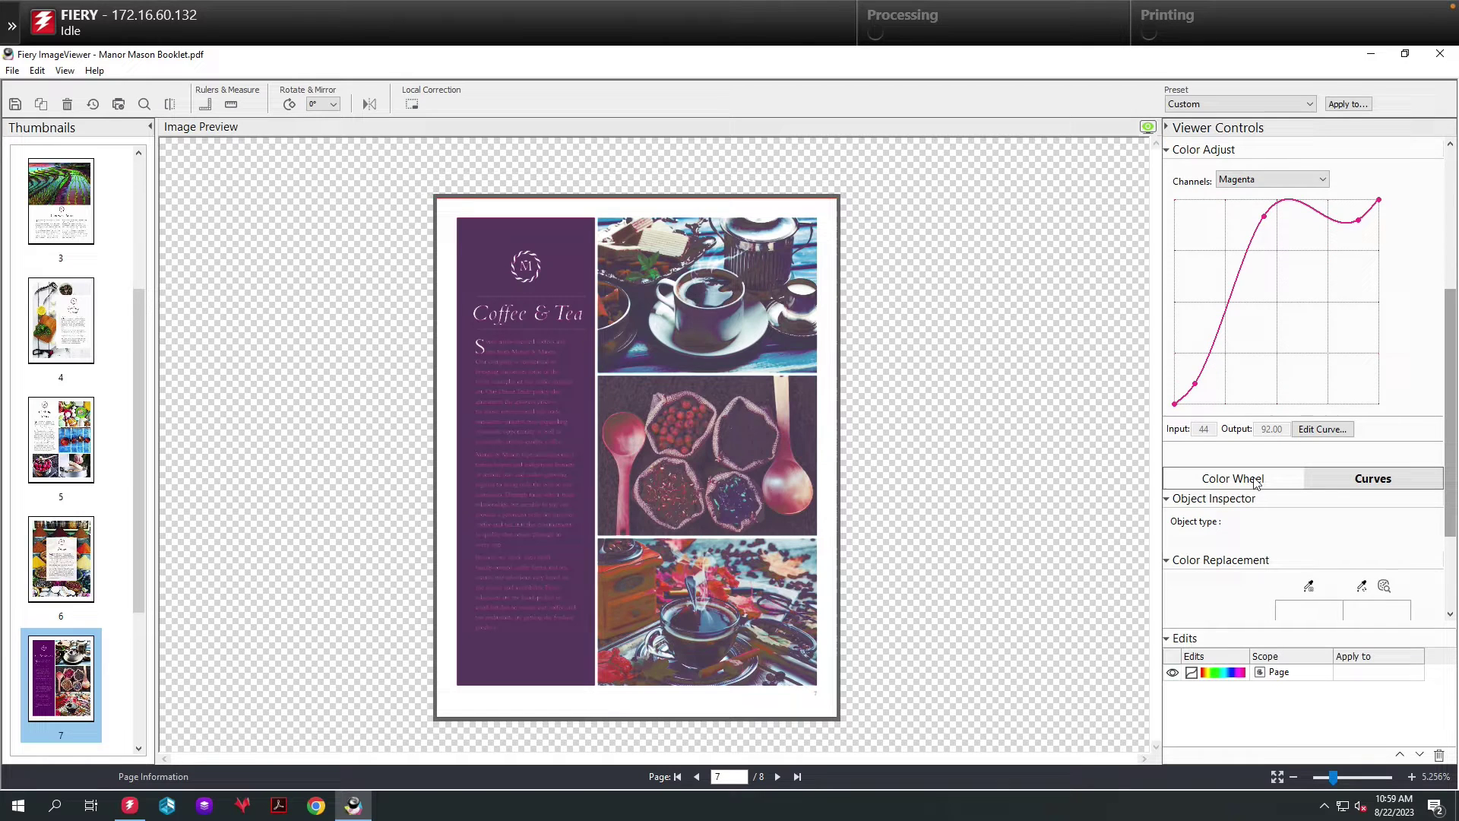
Step: Discard the curve edits and set hue 75, saturation 74, brightness 75 with the Color Wheel
left_click(1255, 482)
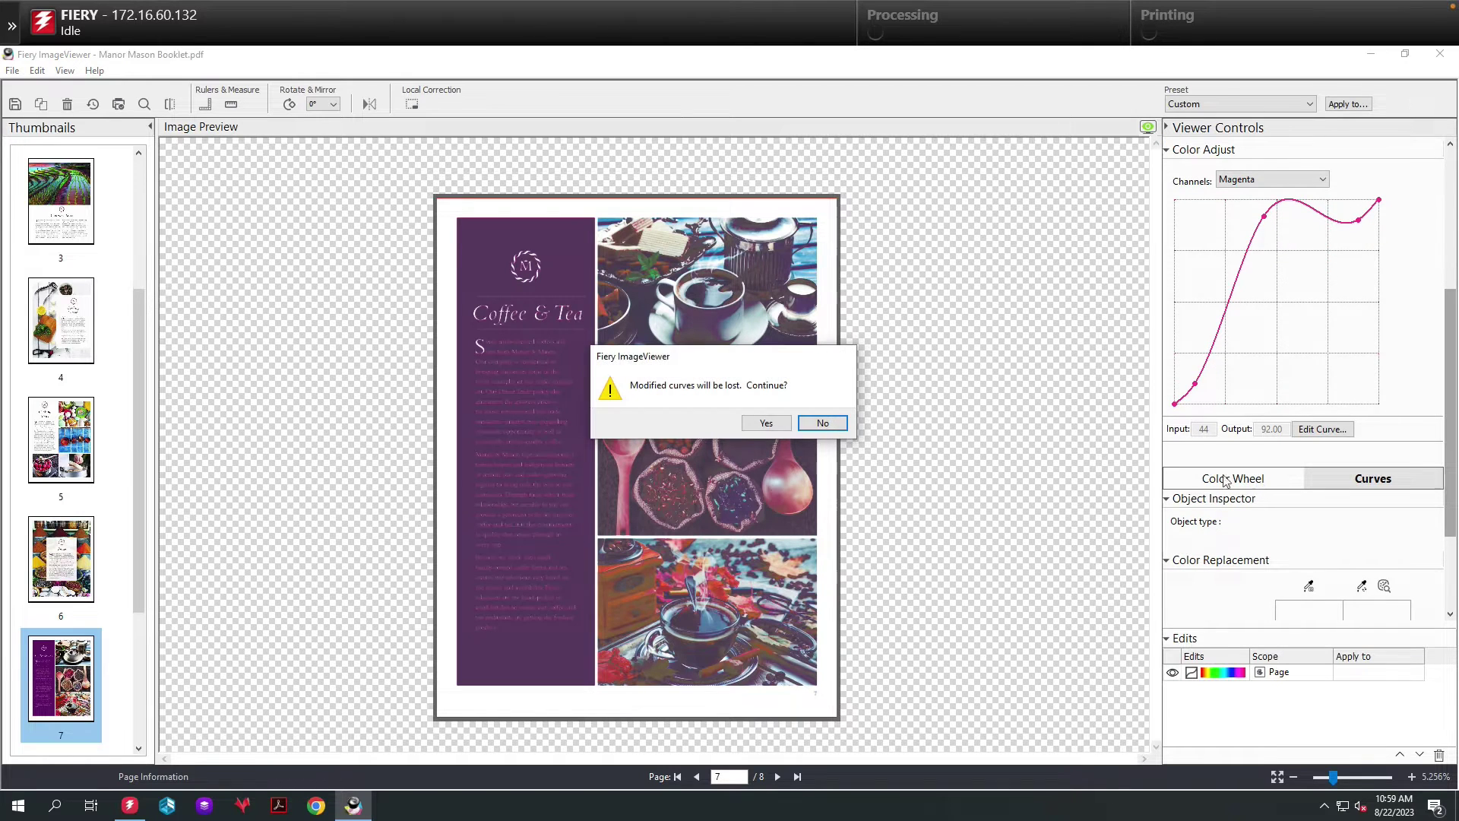
left_click(766, 422)
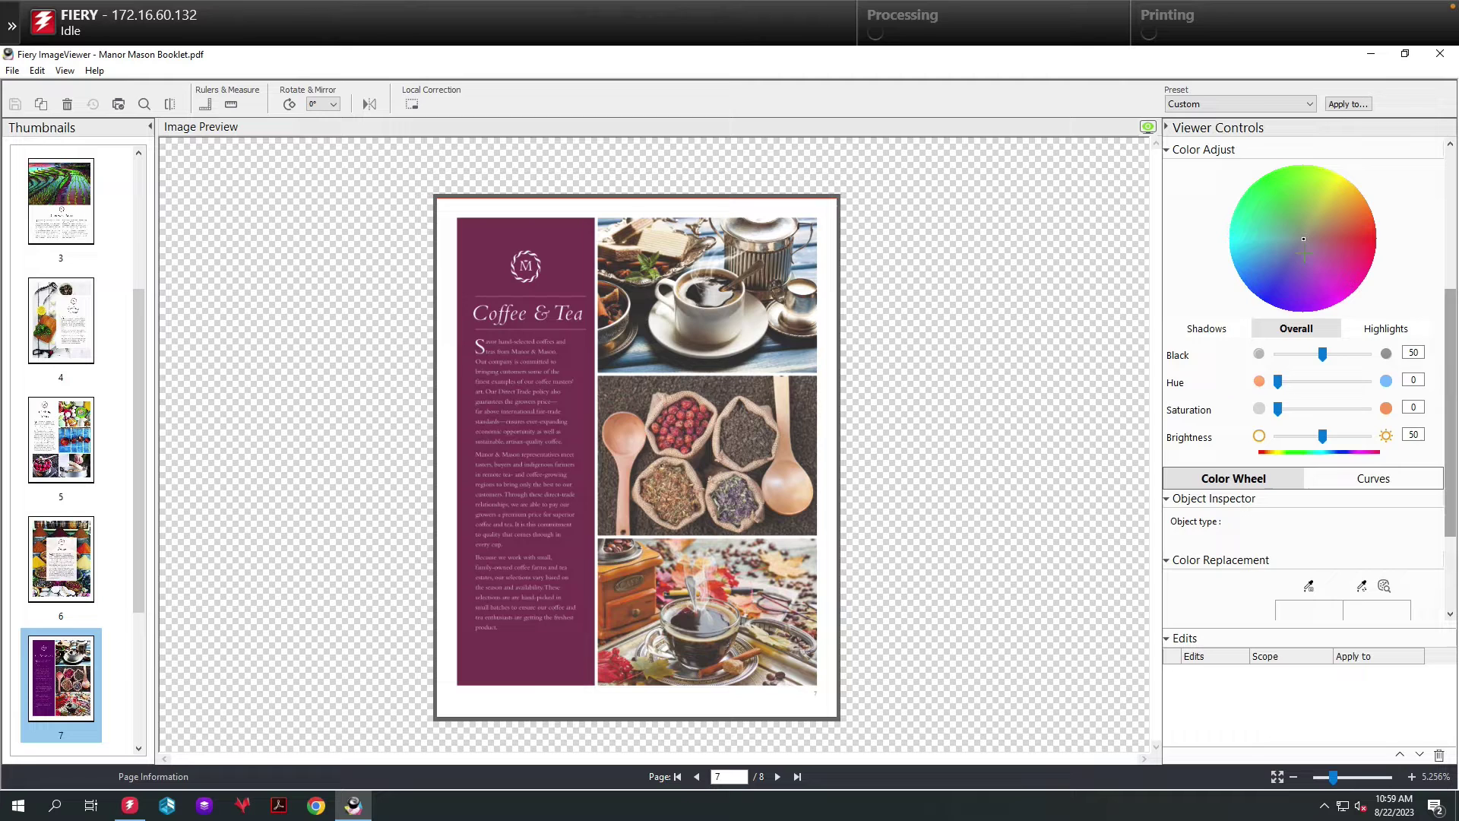
mouse_move(1305, 253)
left_mouse_down()
mouse_move(1353, 251)
mouse_move(1285, 257)
mouse_move(1250, 245)
mouse_move(1230, 213)
mouse_move(1212, 241)
mouse_move(1249, 265)
mouse_move(1316, 219)
mouse_move(1316, 188)
left_mouse_up()
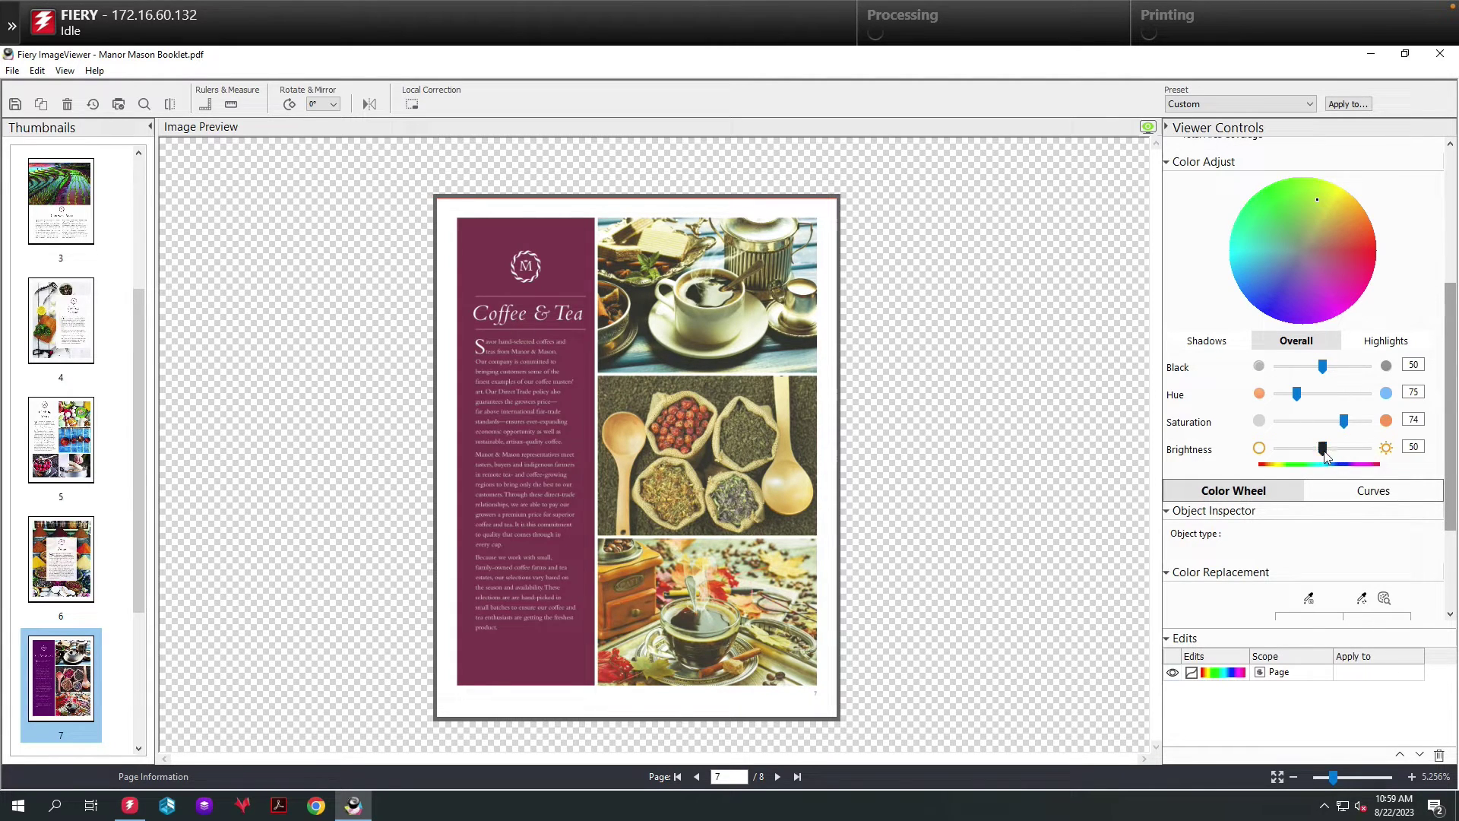
left_click_drag(1324, 454, 1346, 453)
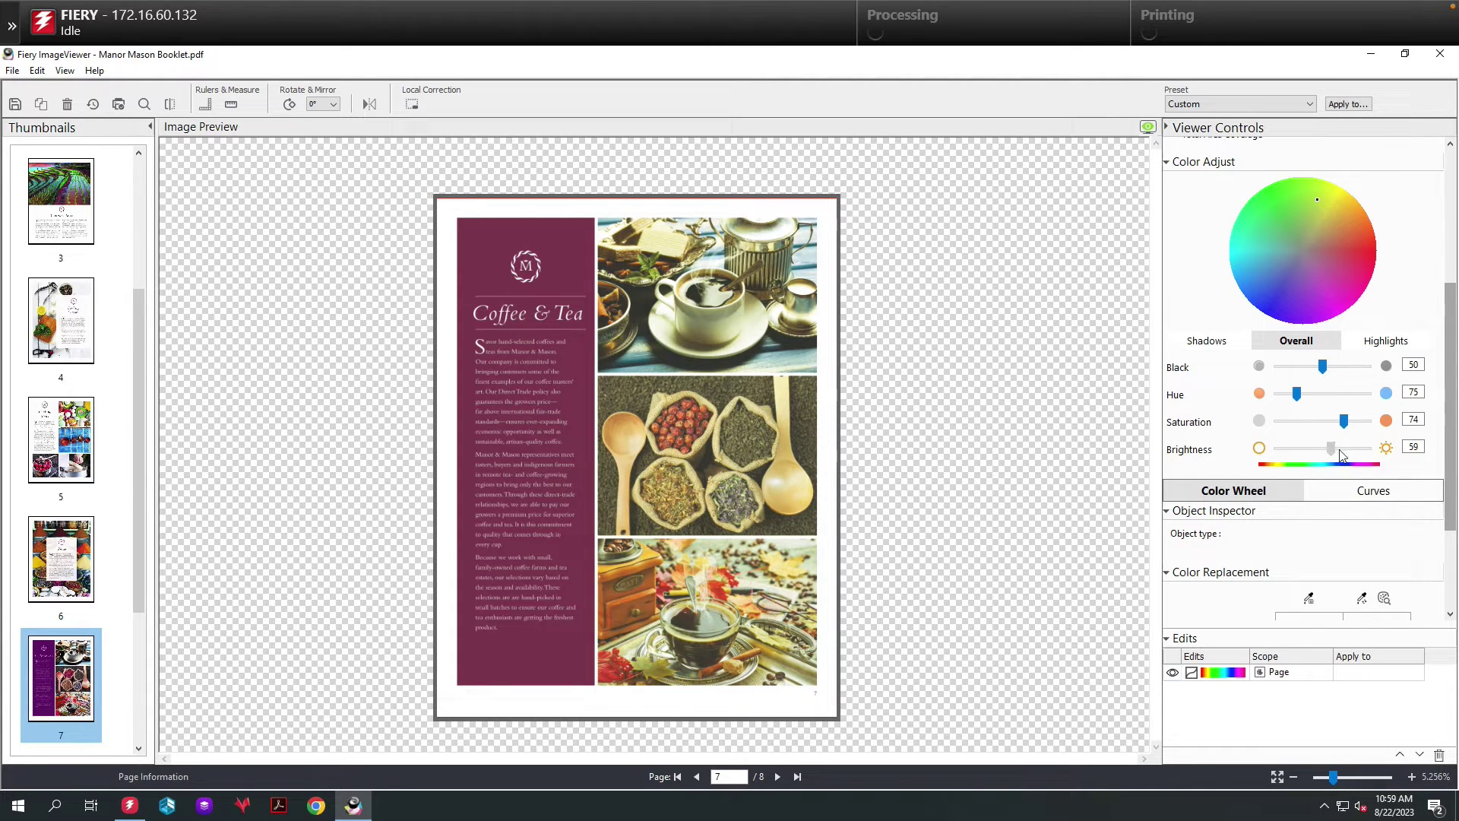
left_click(1366, 492)
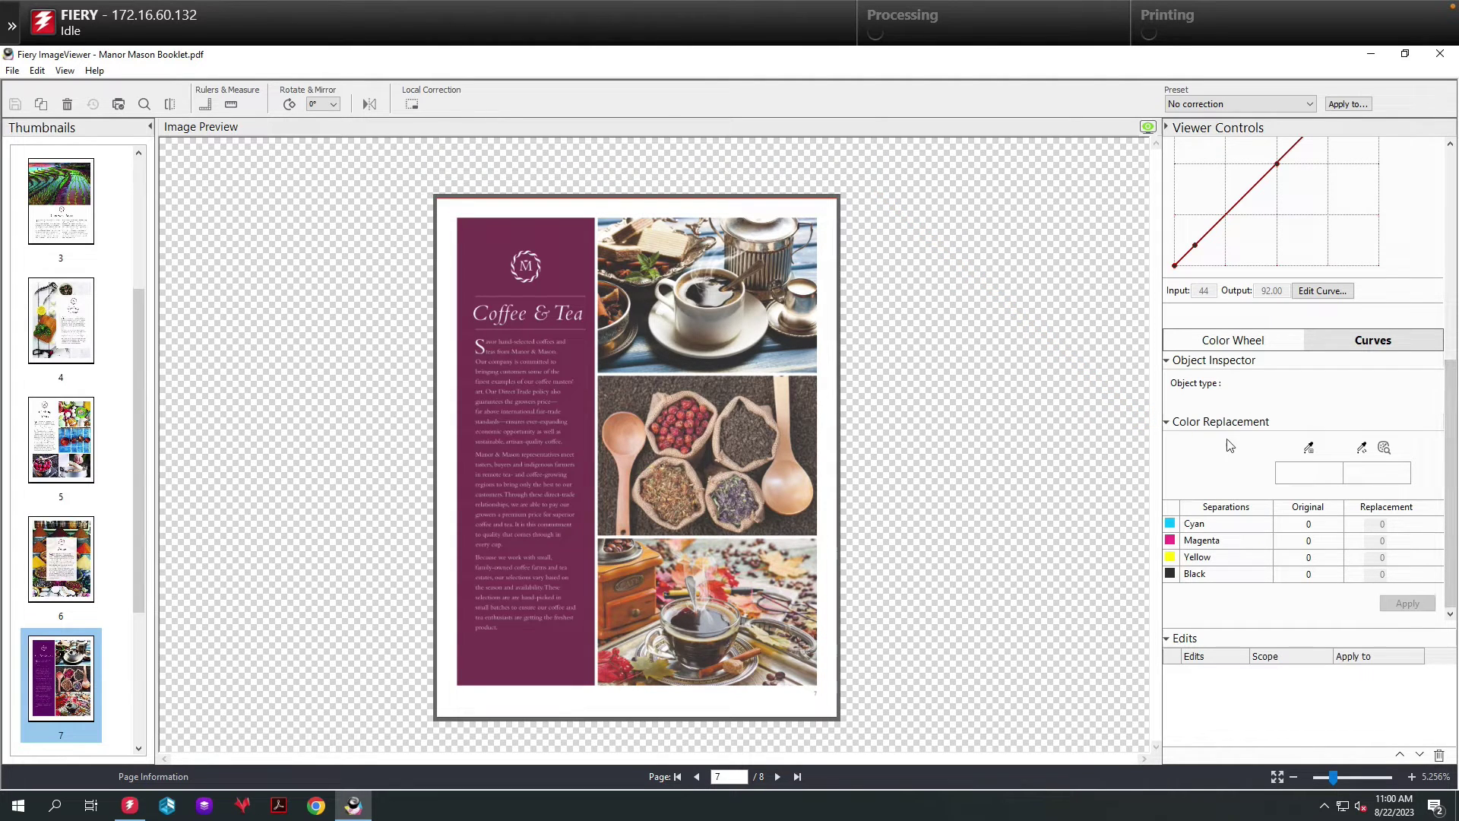
Step: Replace the text panel's sampled purple with cyan, apply it, then request a revert to saved
left_click(1308, 448)
left_click(572, 255)
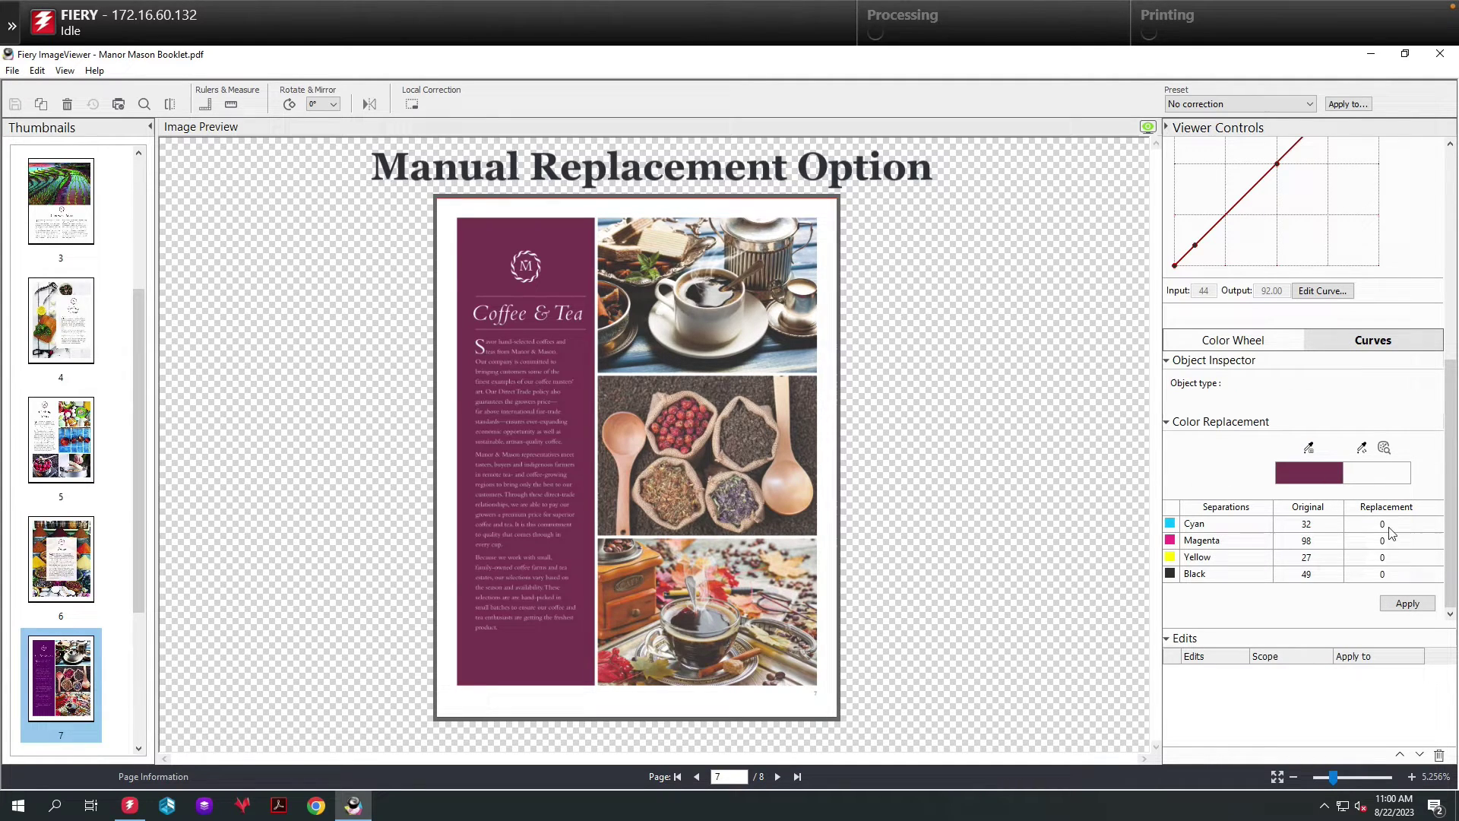
left_click(1390, 530)
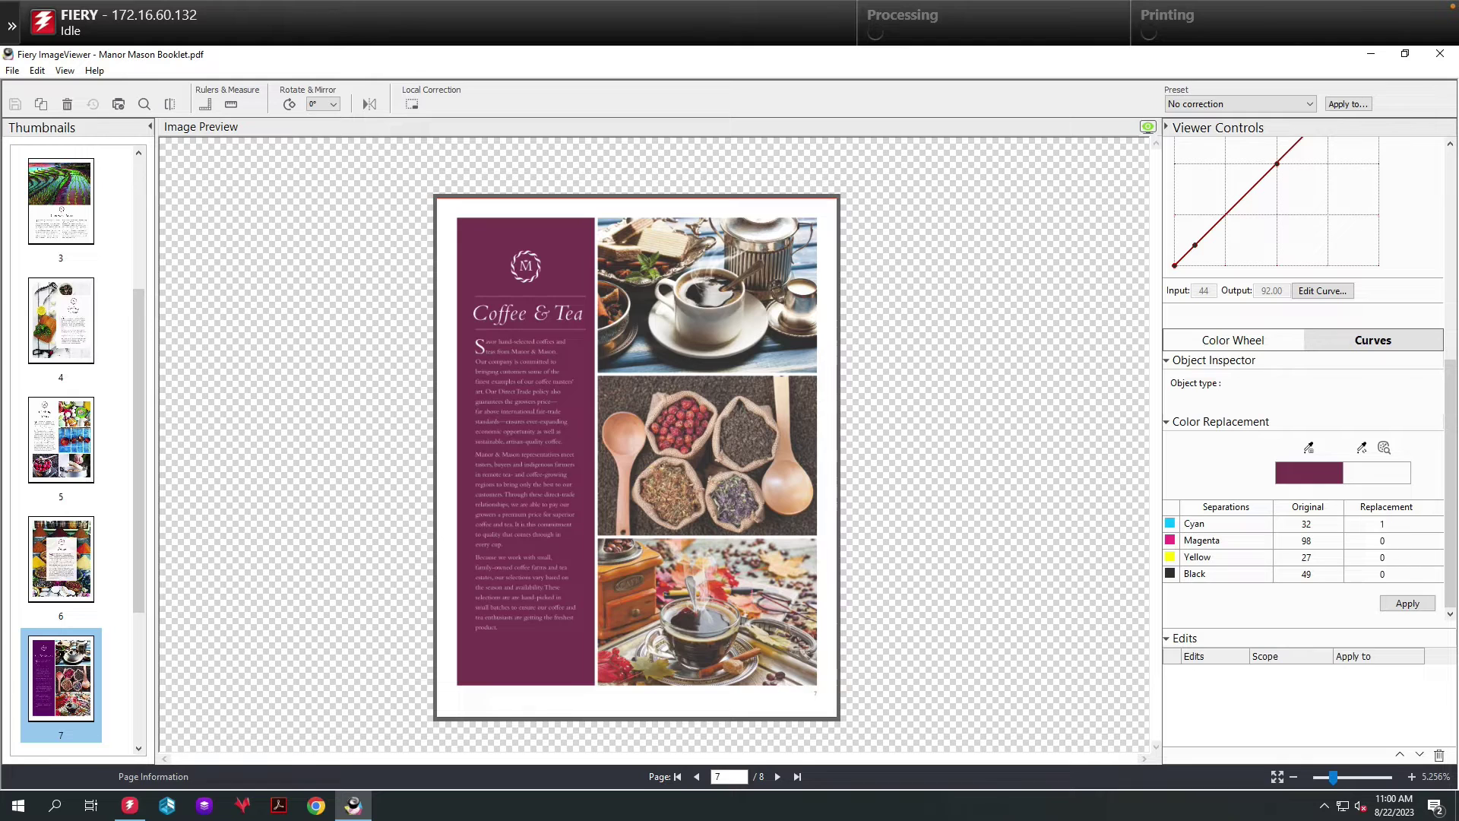
left_click(1407, 604)
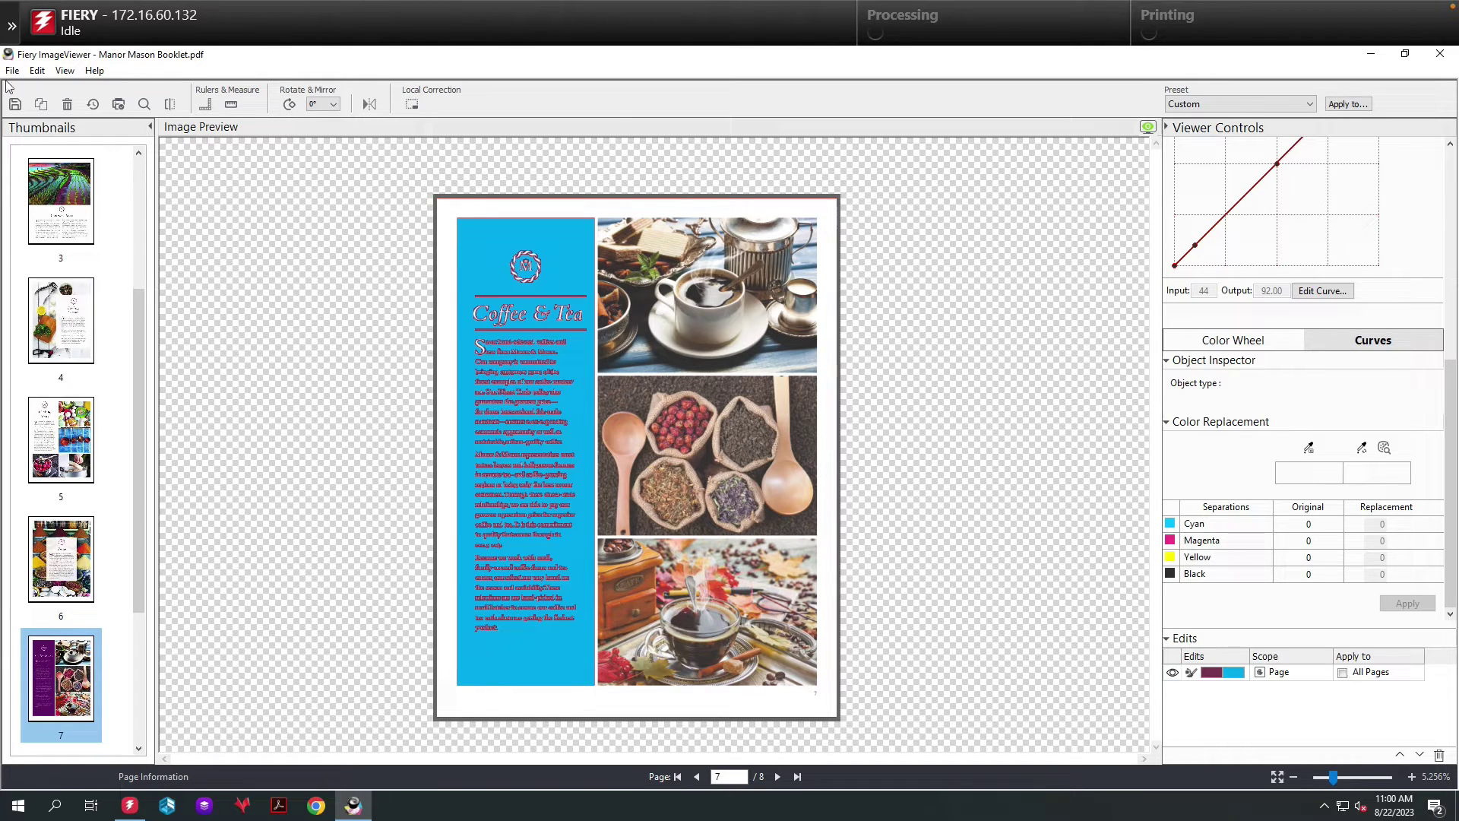
left_click(92, 104)
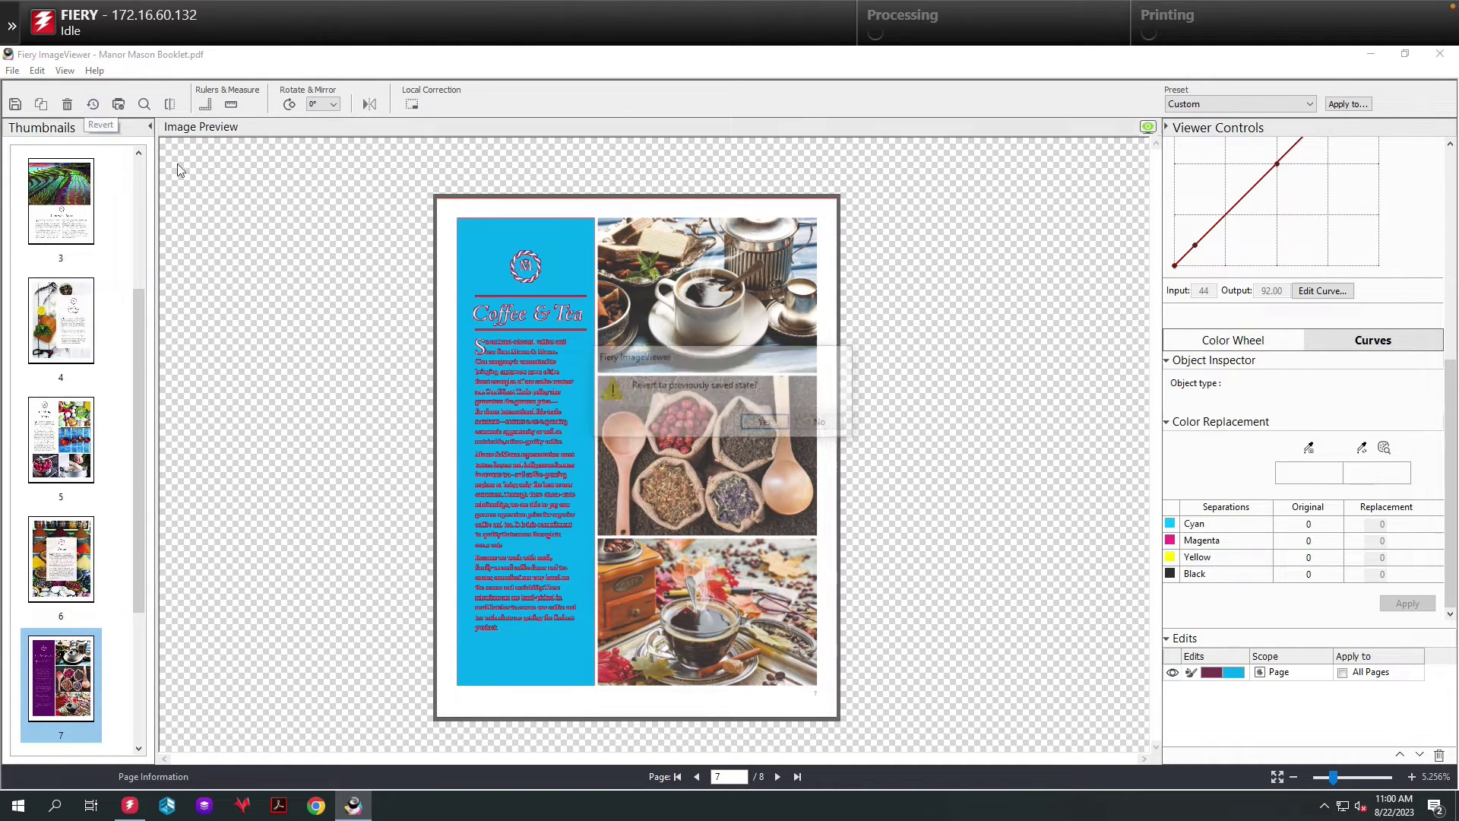
Step: Confirm the revert, apply a light beige replacement for the panel purple, then revert again
left_click(760, 425)
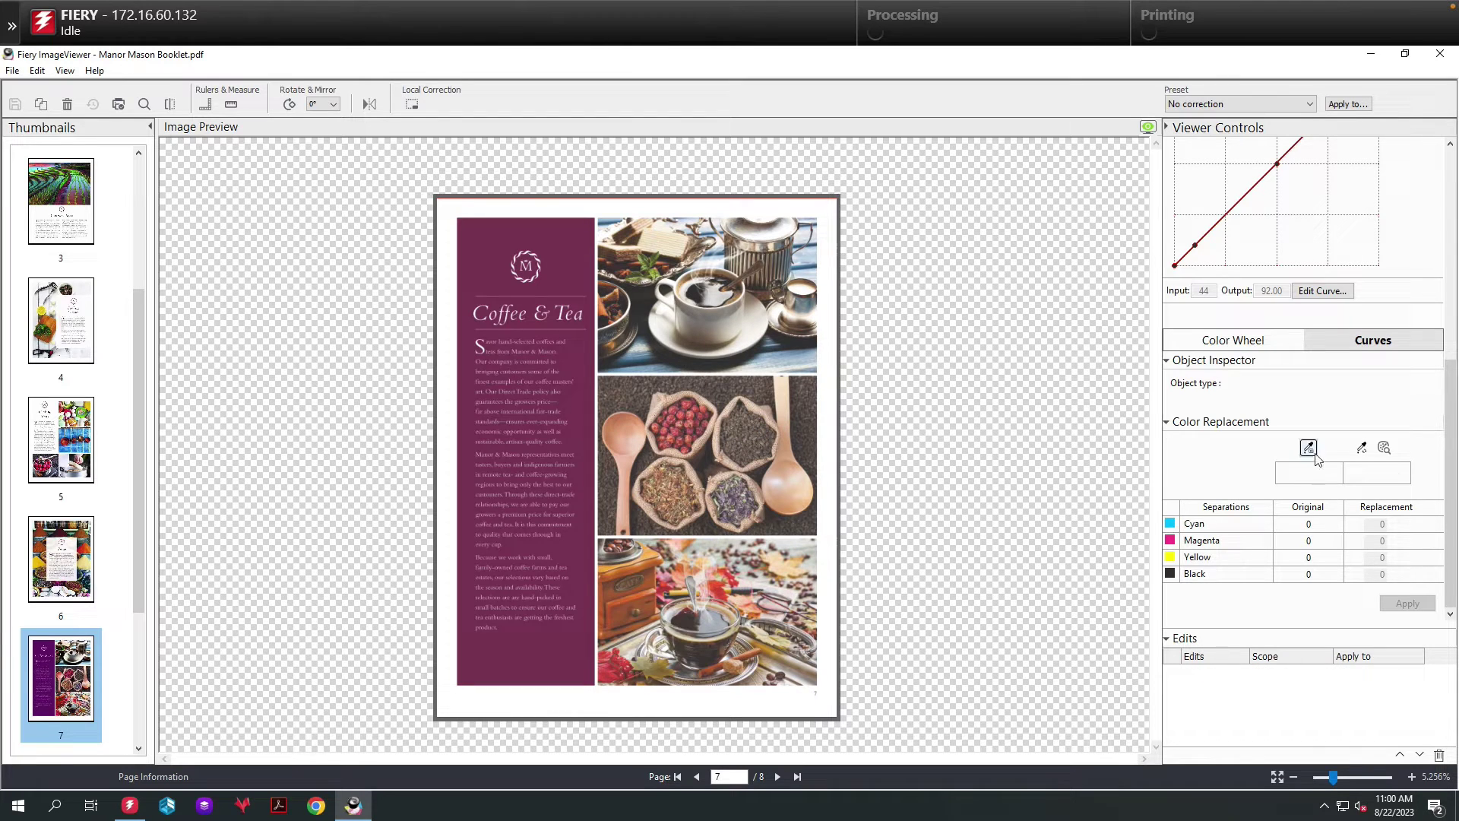
left_click(684, 218)
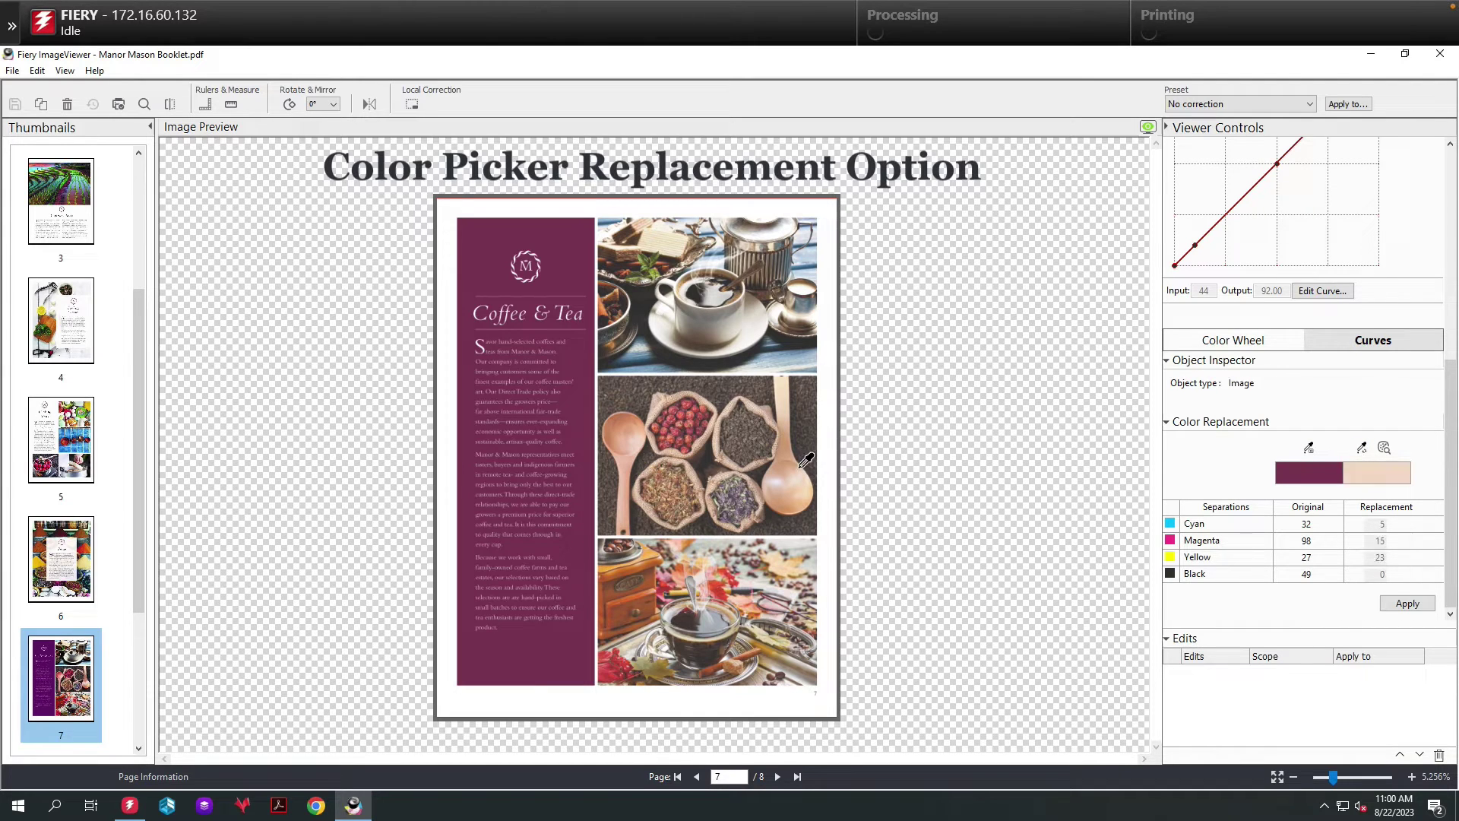
left_click(791, 410)
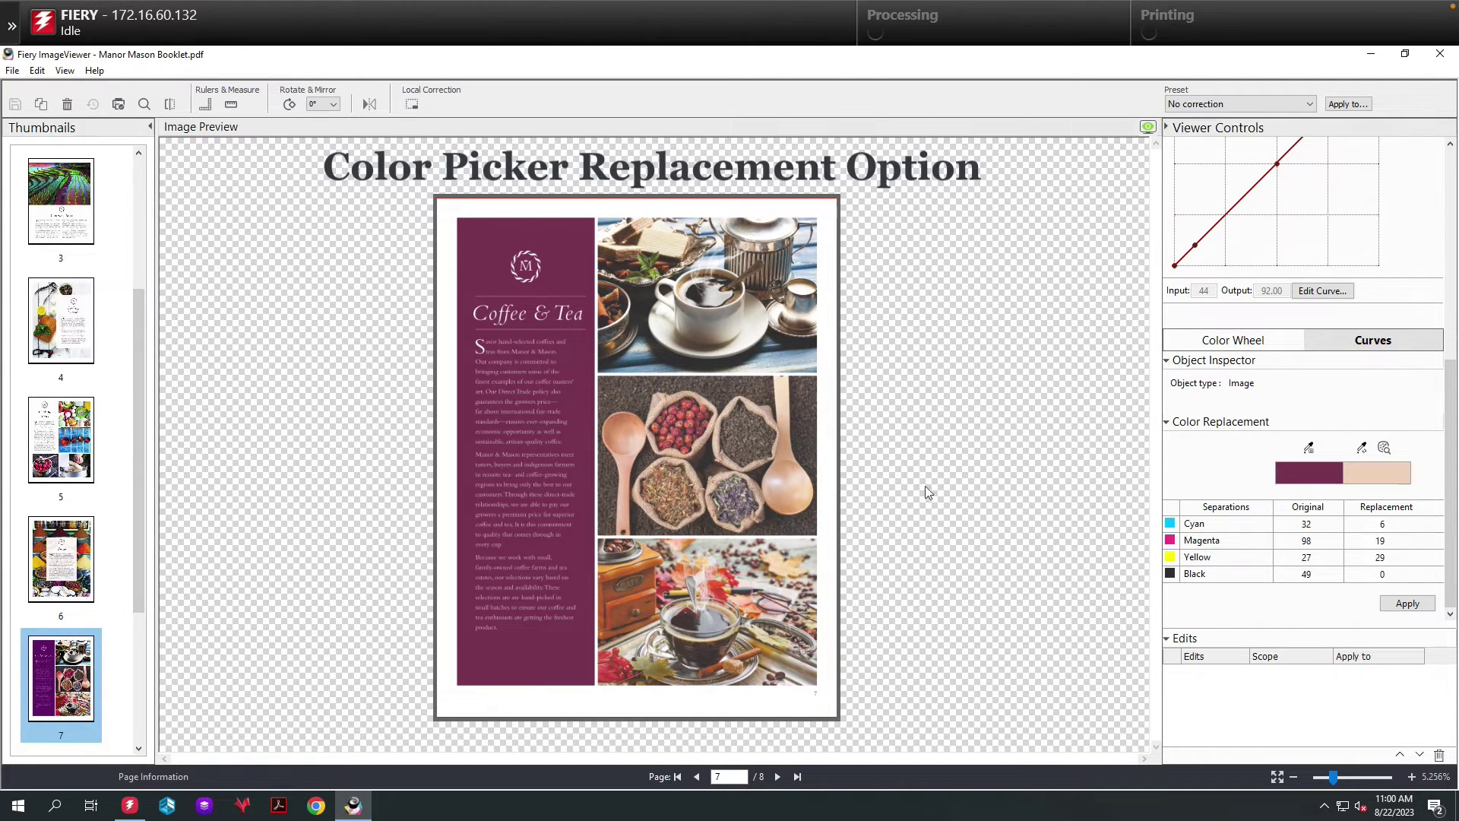
left_click(1408, 603)
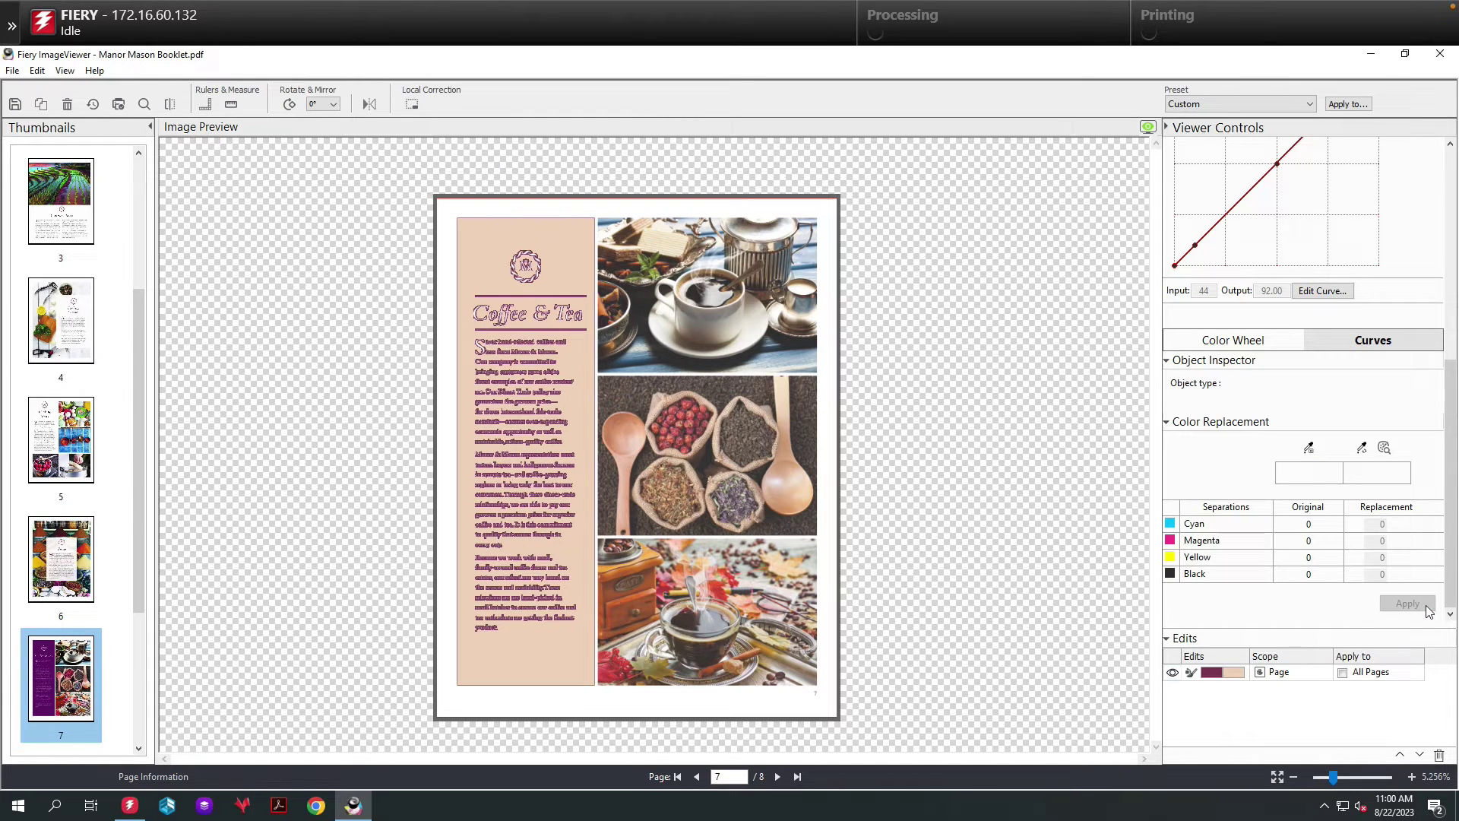
left_click(92, 106)
Step: Confirm the revert and replace the sampled purple with spot colour PANTONE 283 C
left_click(777, 422)
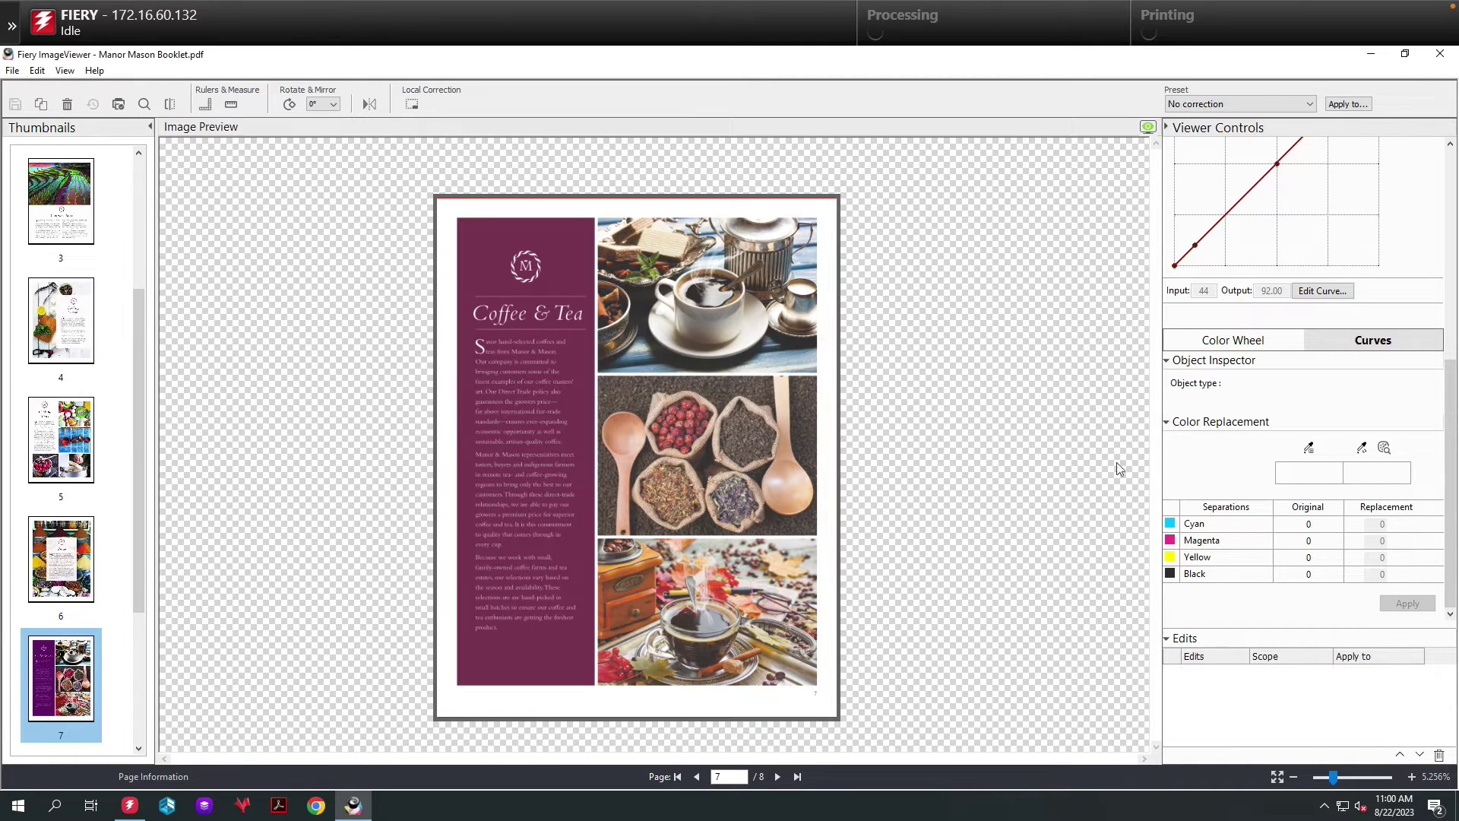
left_click(1384, 447)
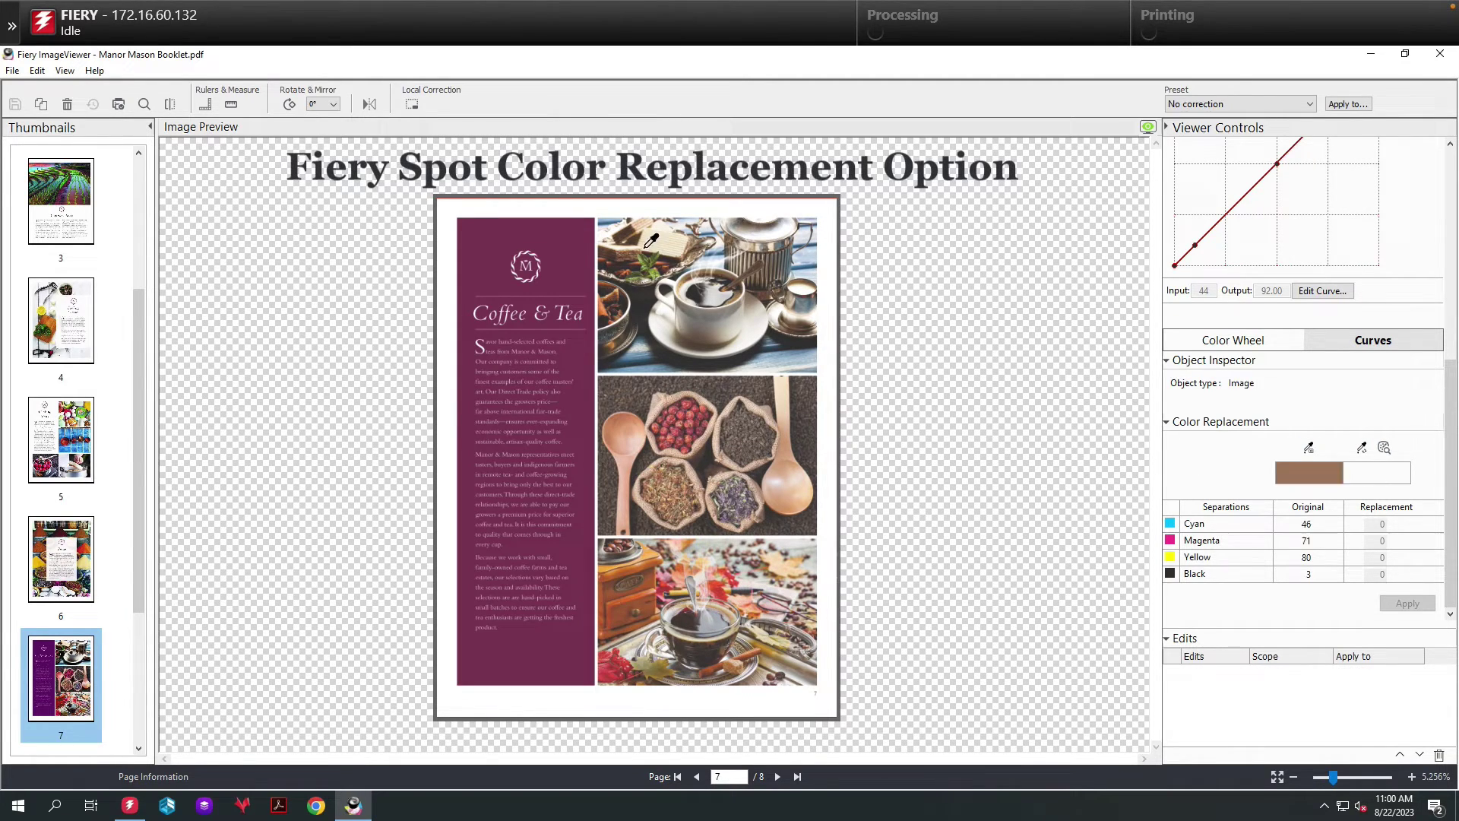
left_click(1384, 447)
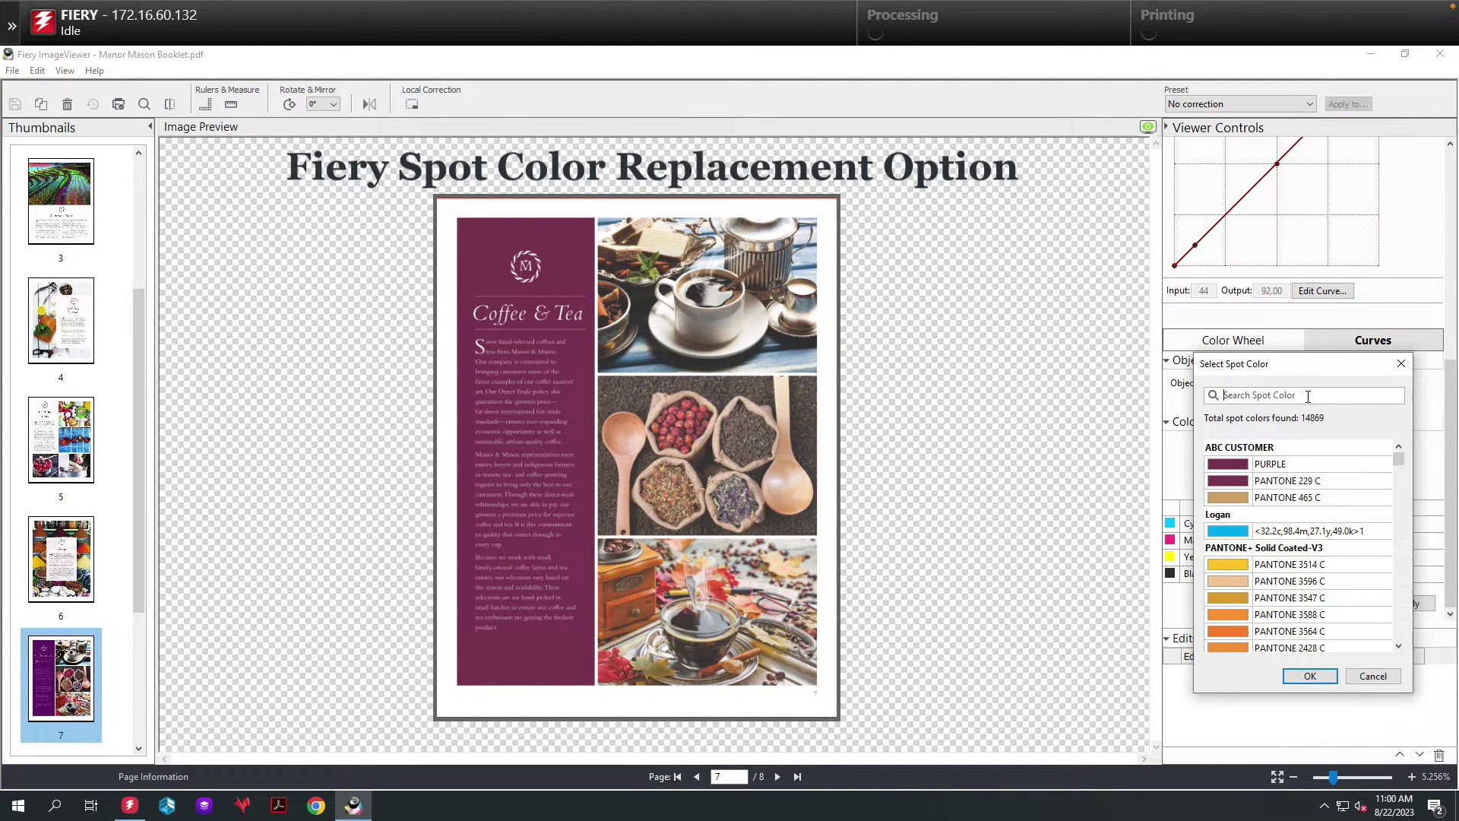
left_click(1308, 396)
type("283")
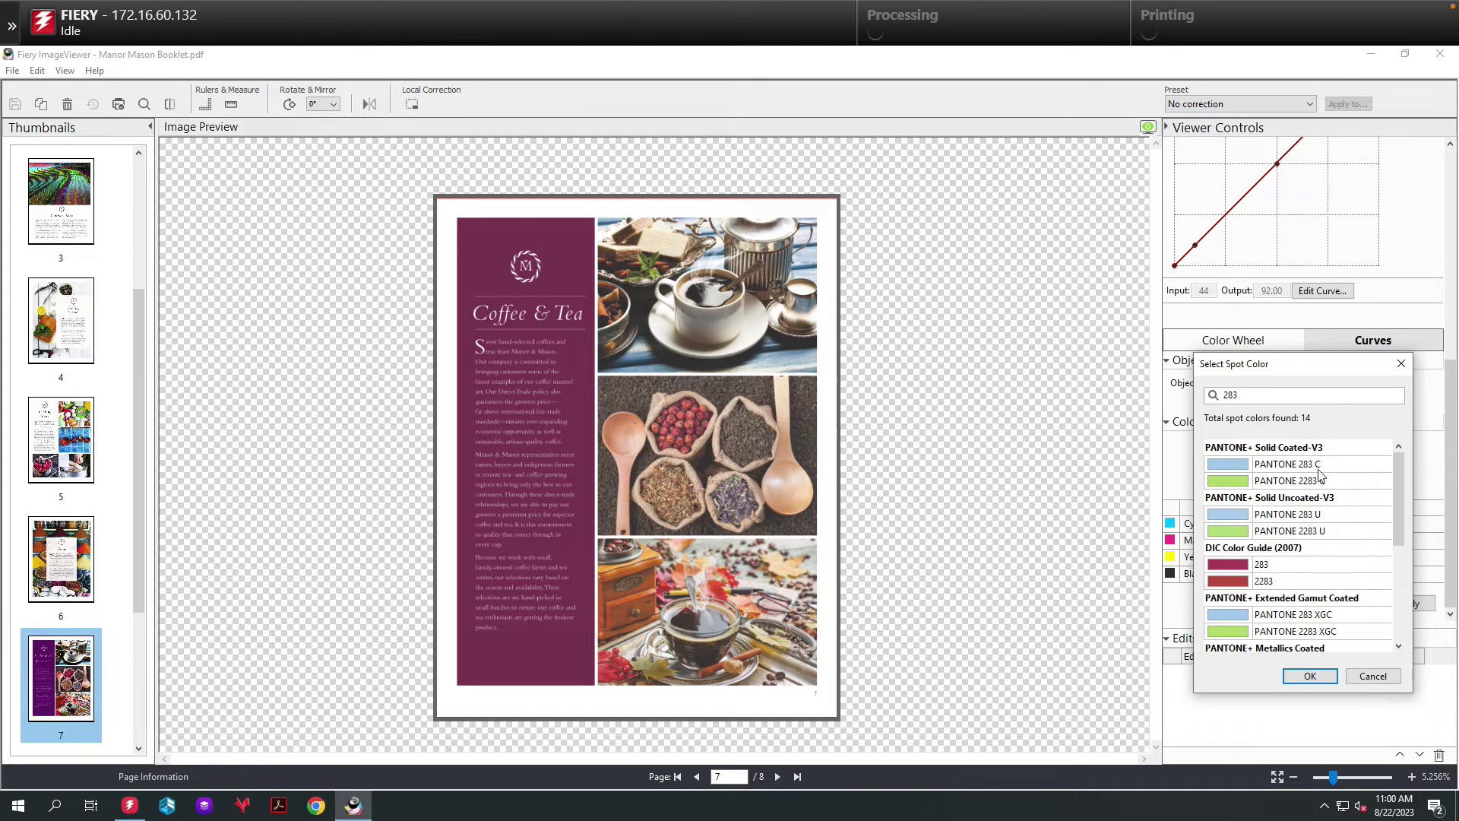
left_click(1319, 472)
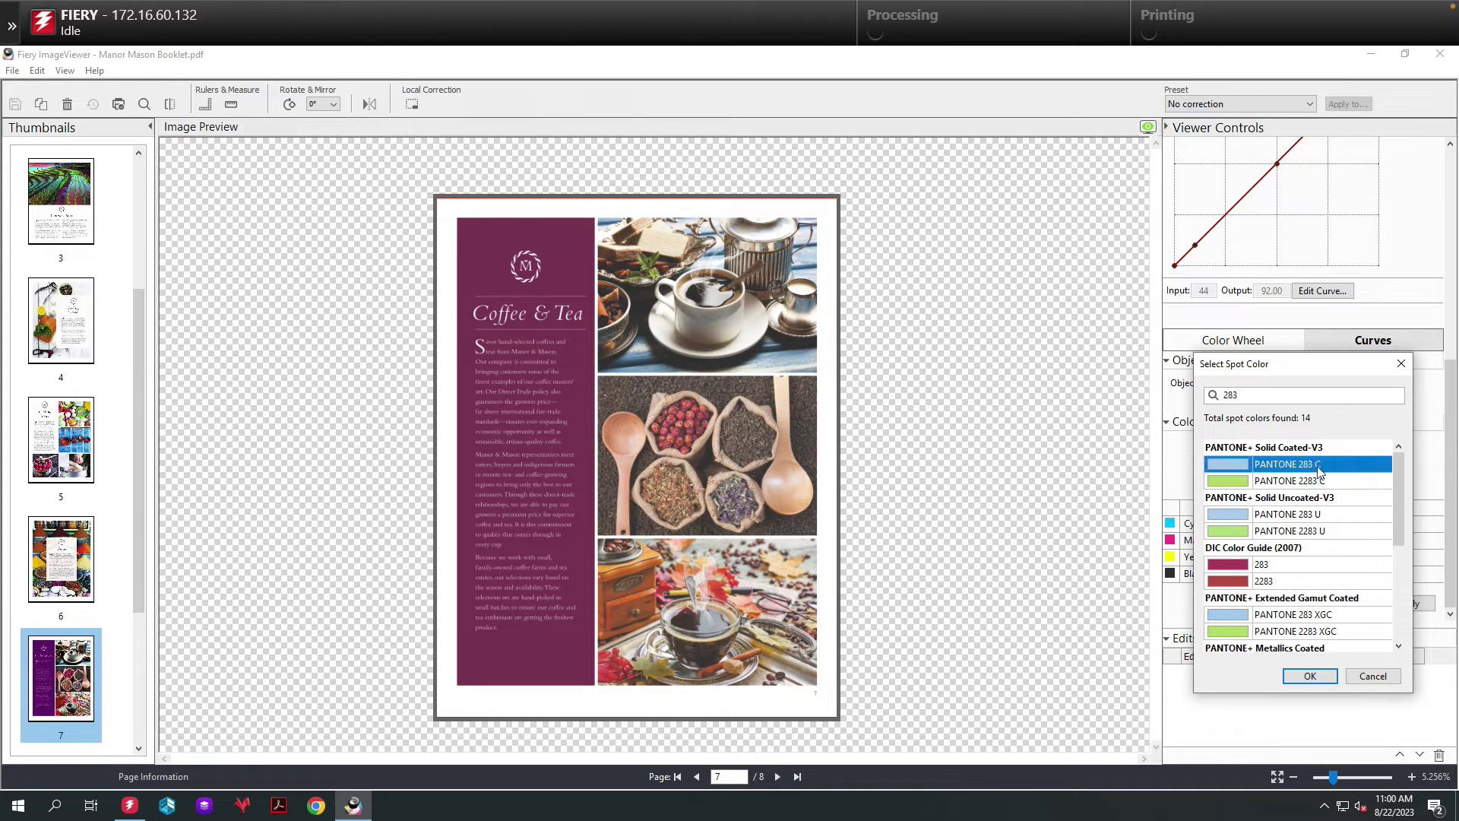
left_click(1310, 676)
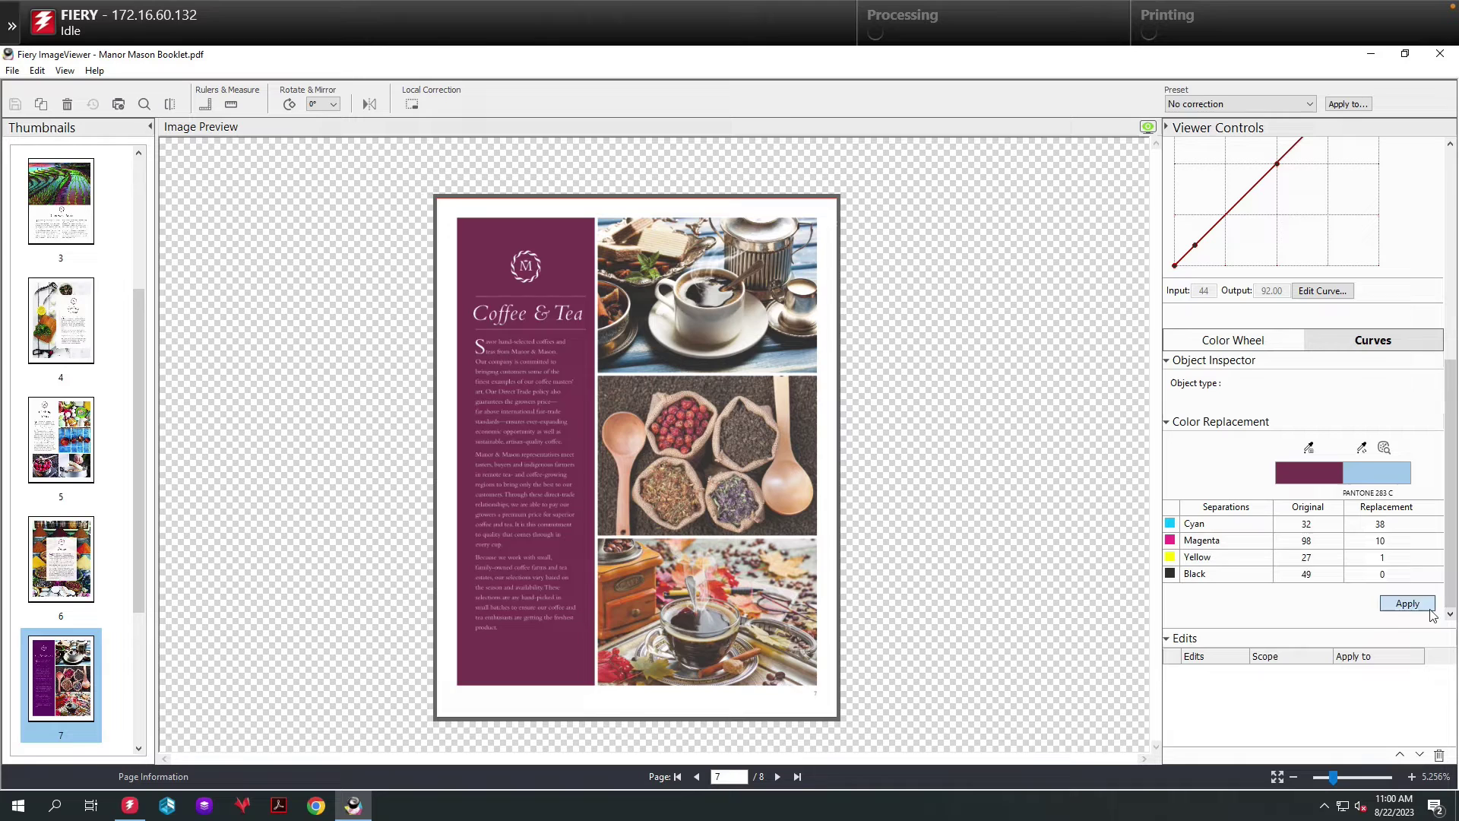
left_click(1406, 603)
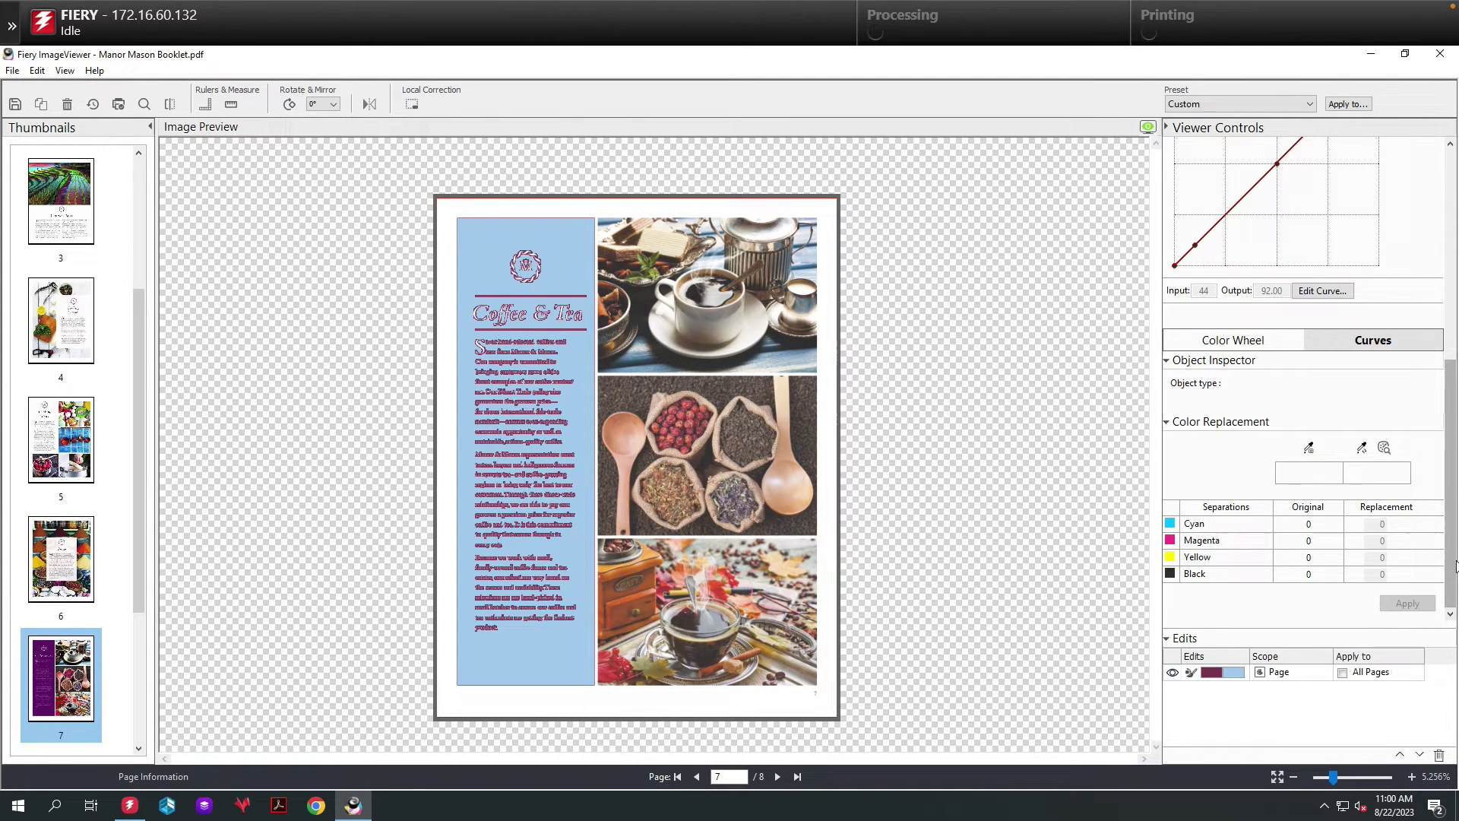
Step: Zoom the preview in step by step to 100% to inspect the light blue panel
left_click_drag(1452, 578, 1429, 330)
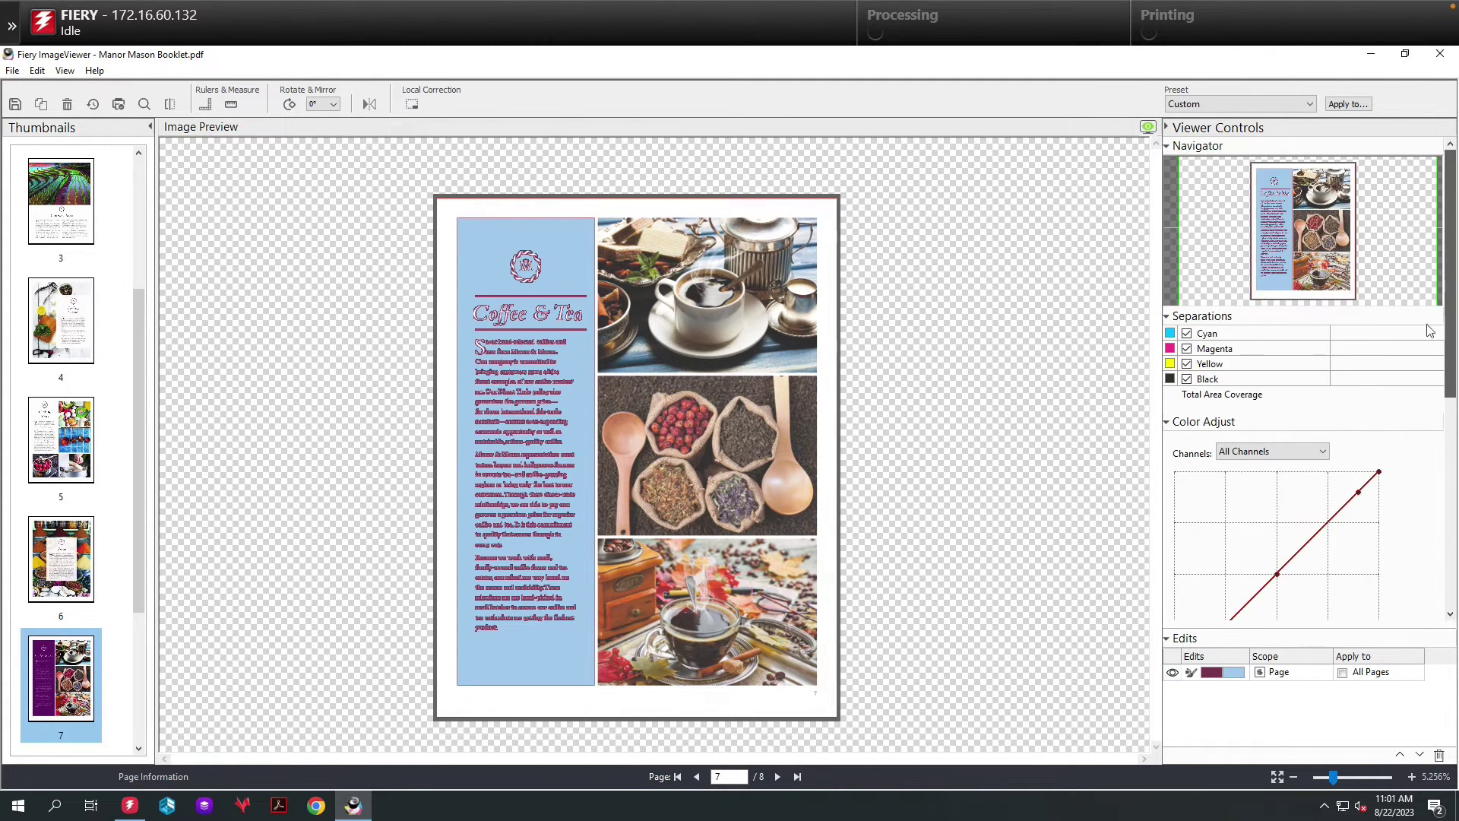
left_click(1410, 780)
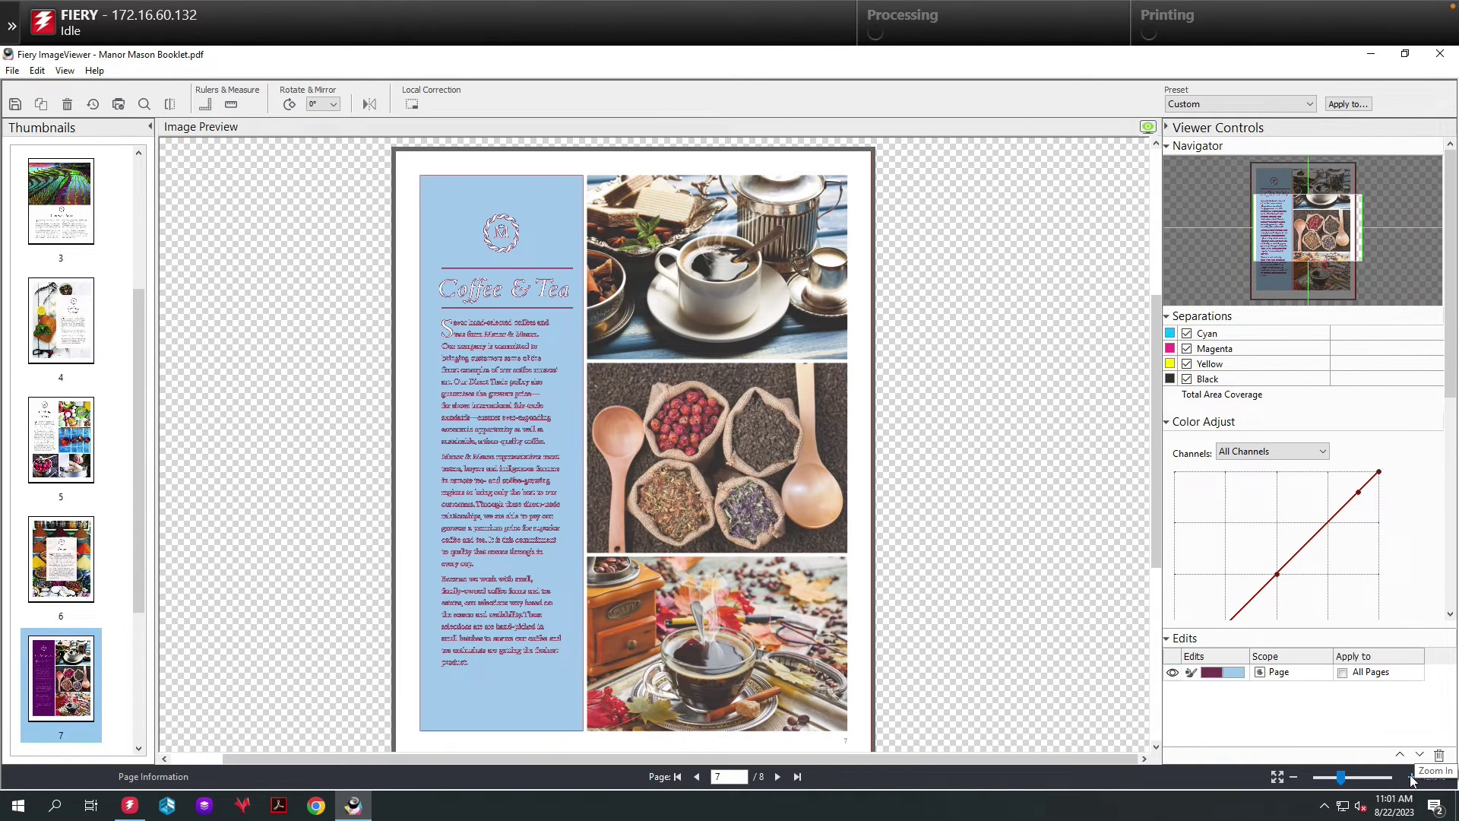
left_click(1412, 778)
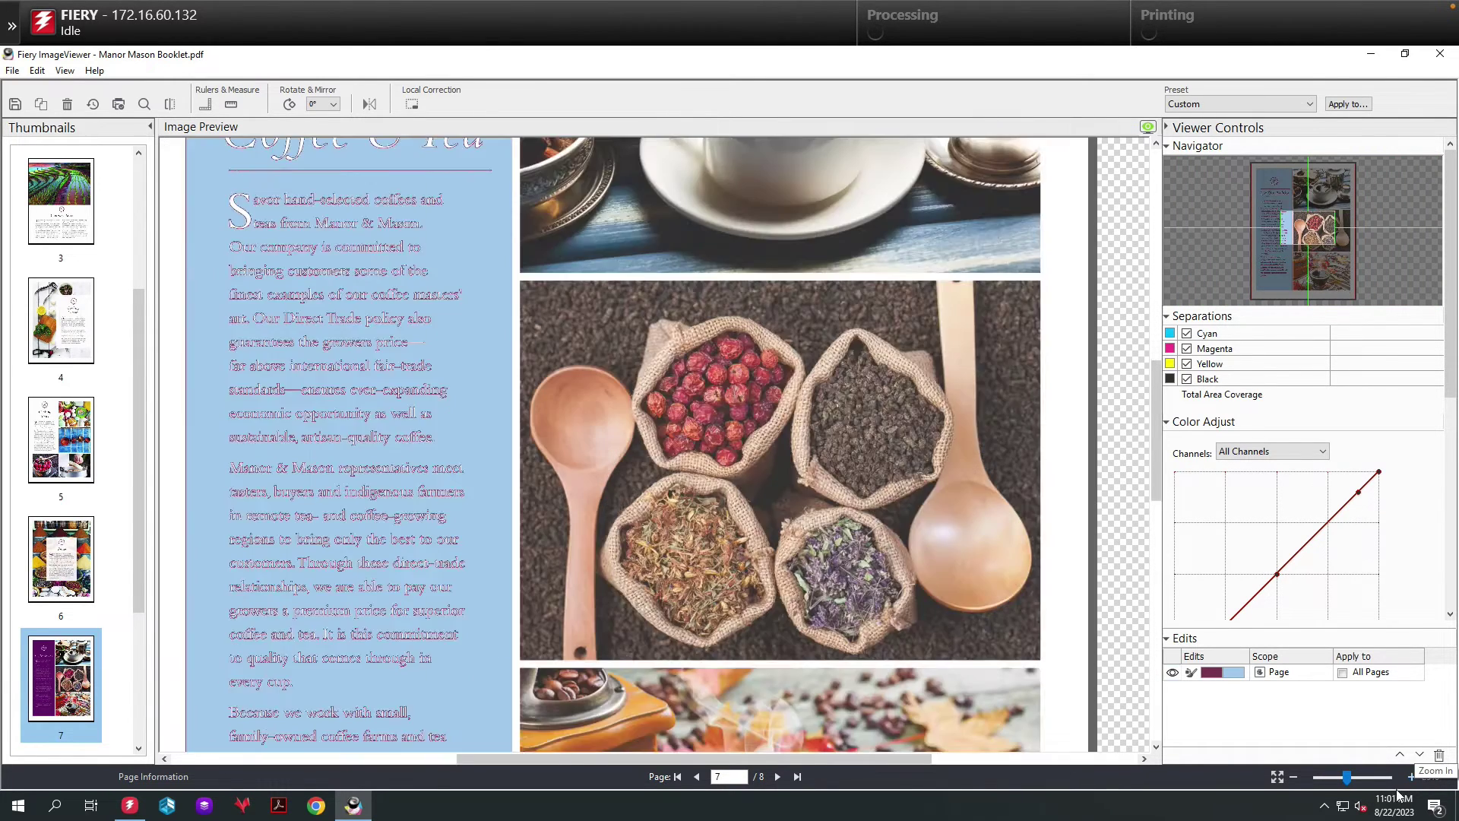
left_click(1412, 778)
left_click(1411, 777)
left_click(1411, 779)
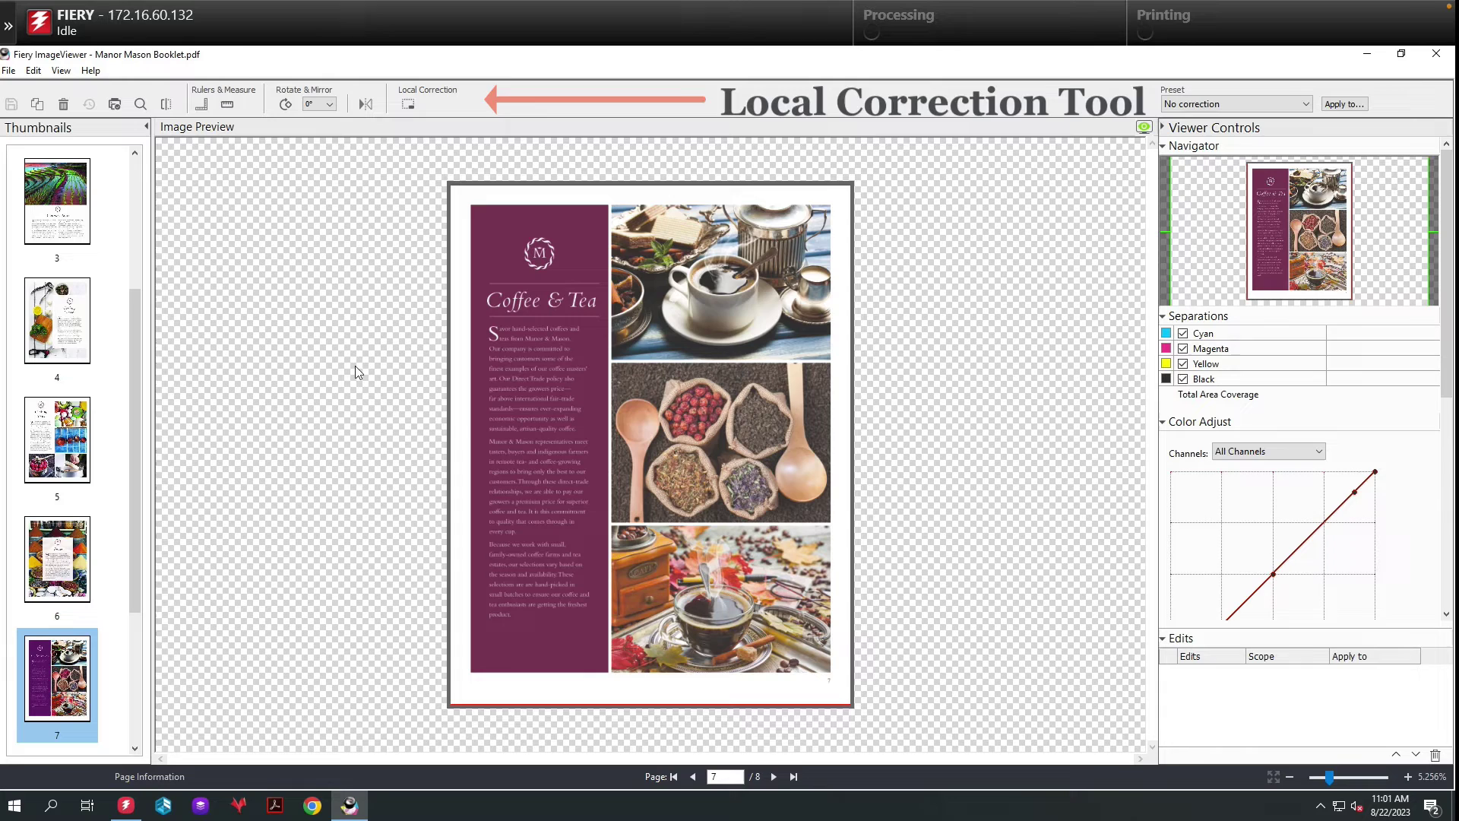
Step: Box the M logo as a local area and replace its maroon with the spoon's peach
left_click(409, 105)
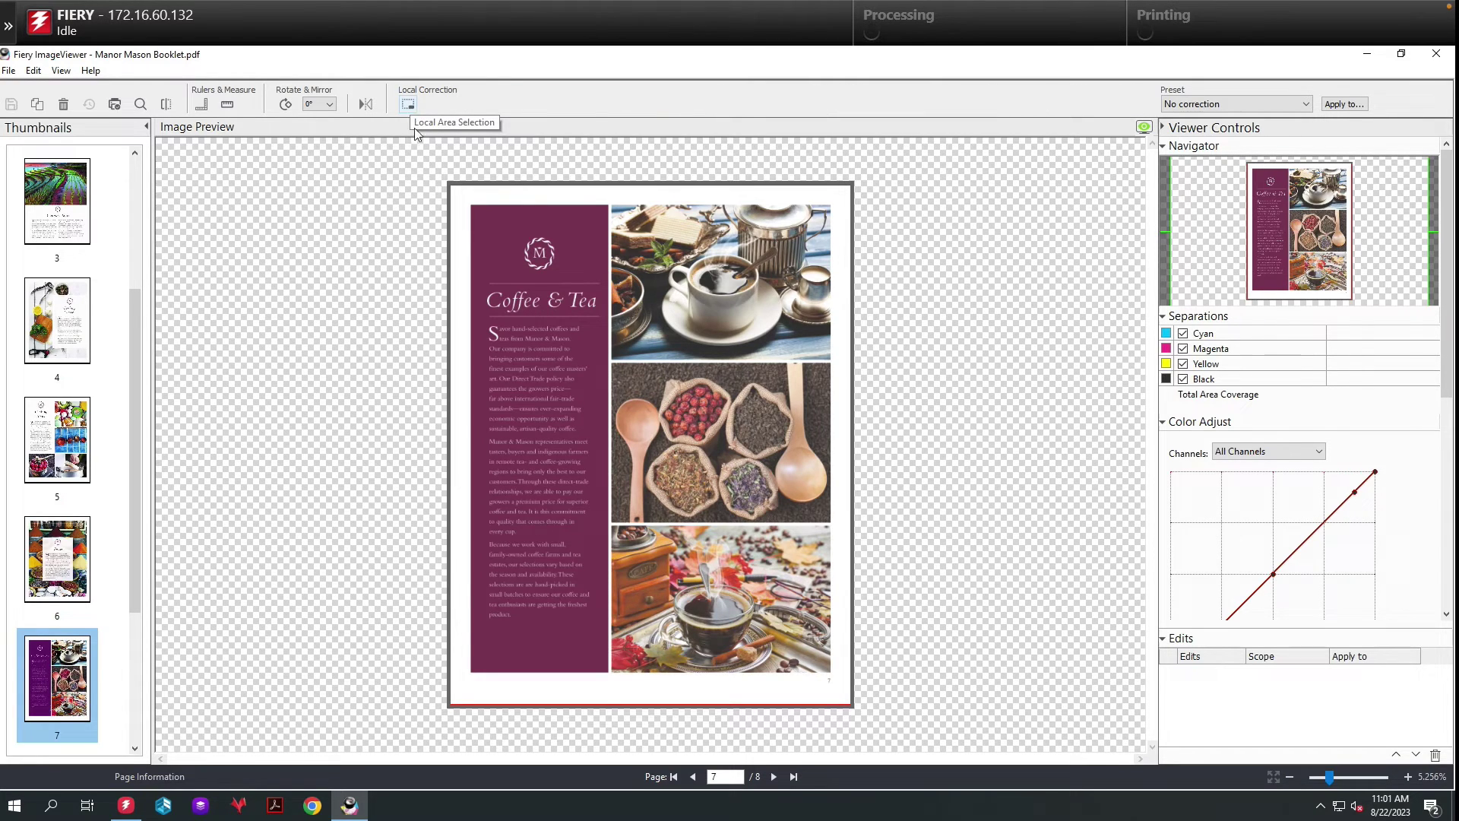
left_click_drag(487, 220, 588, 280)
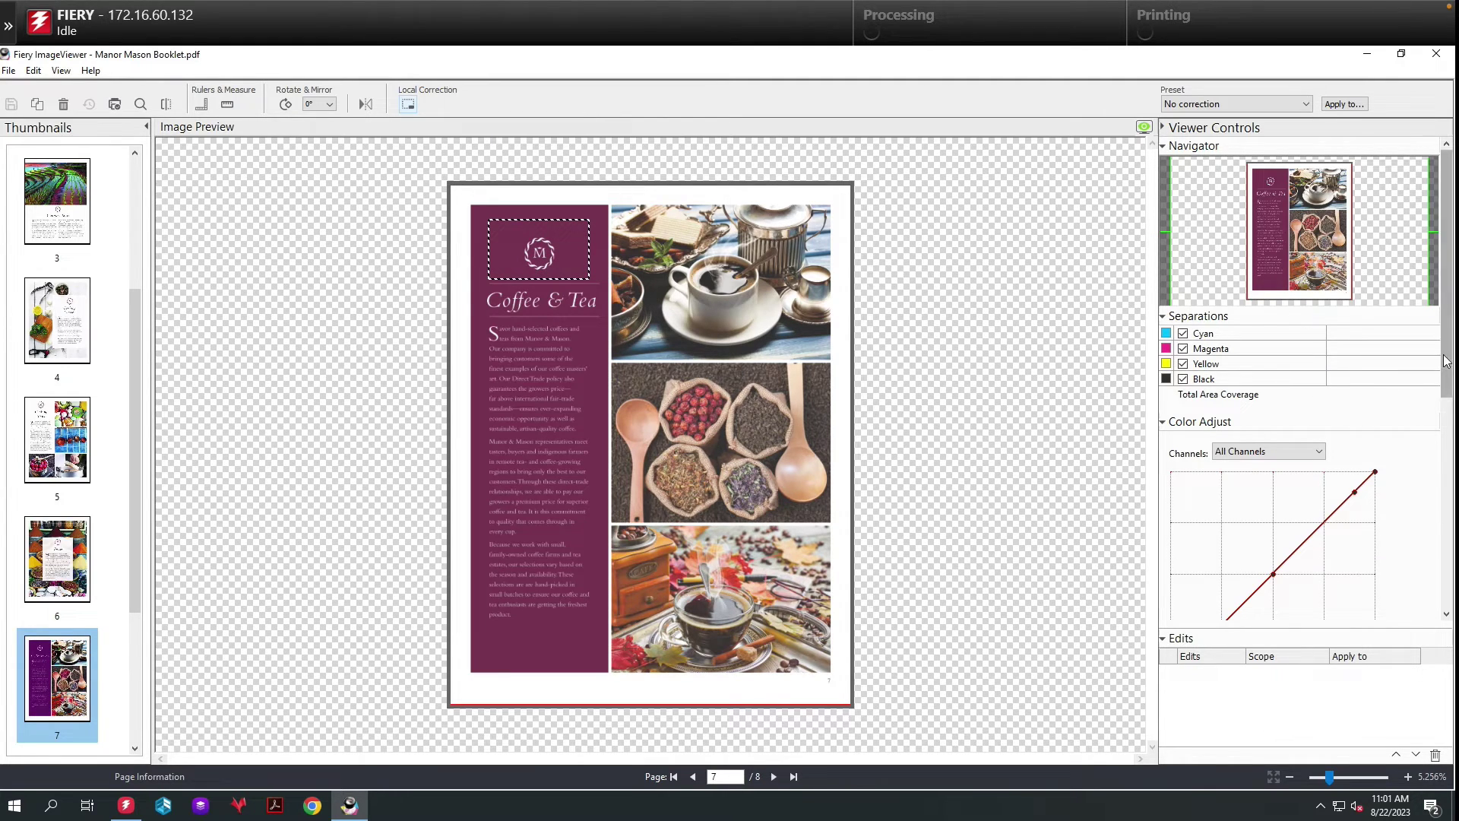
left_click_drag(1448, 367, 1448, 549)
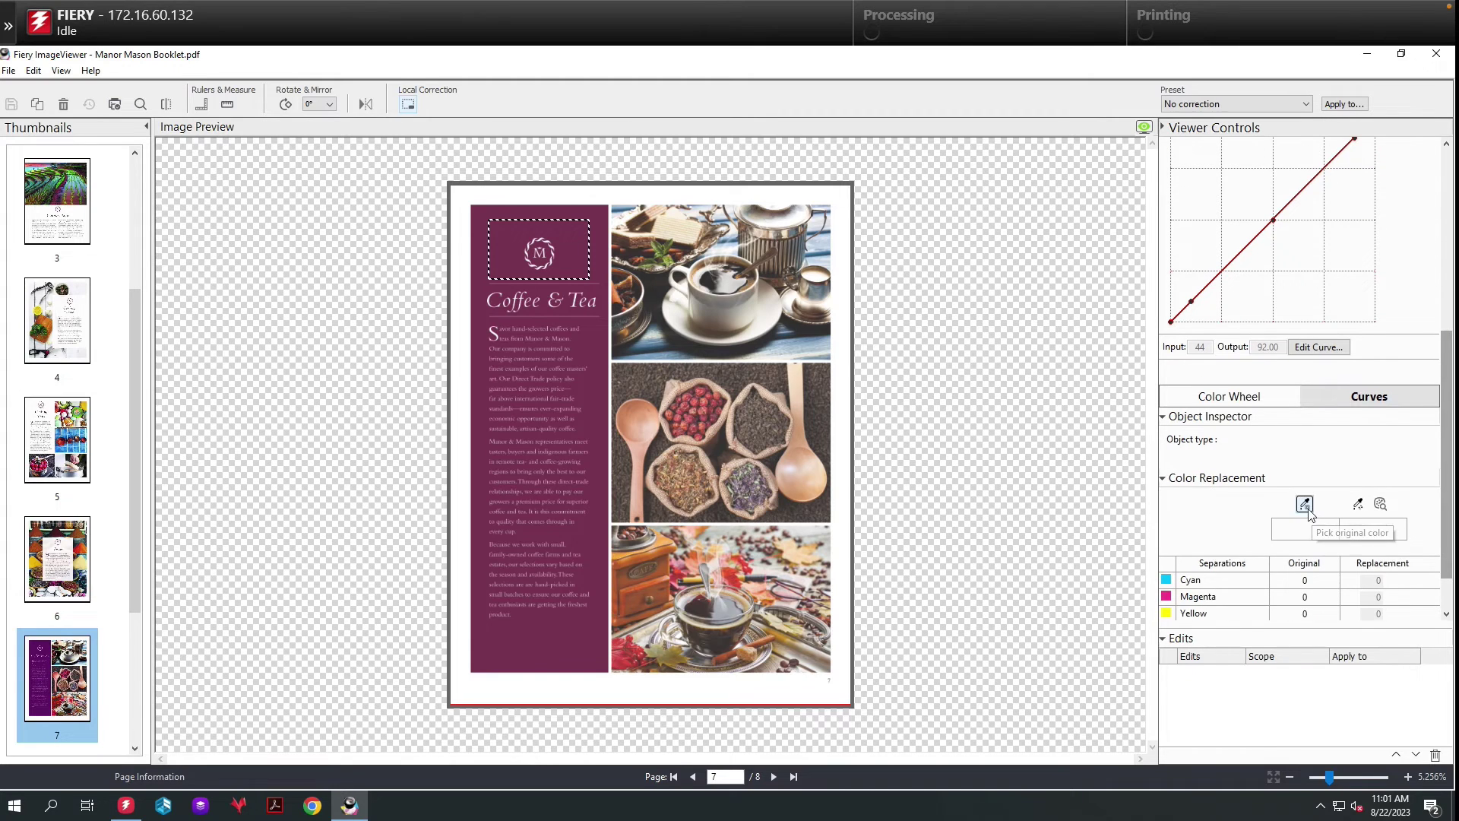
left_click(1305, 504)
left_click(588, 258)
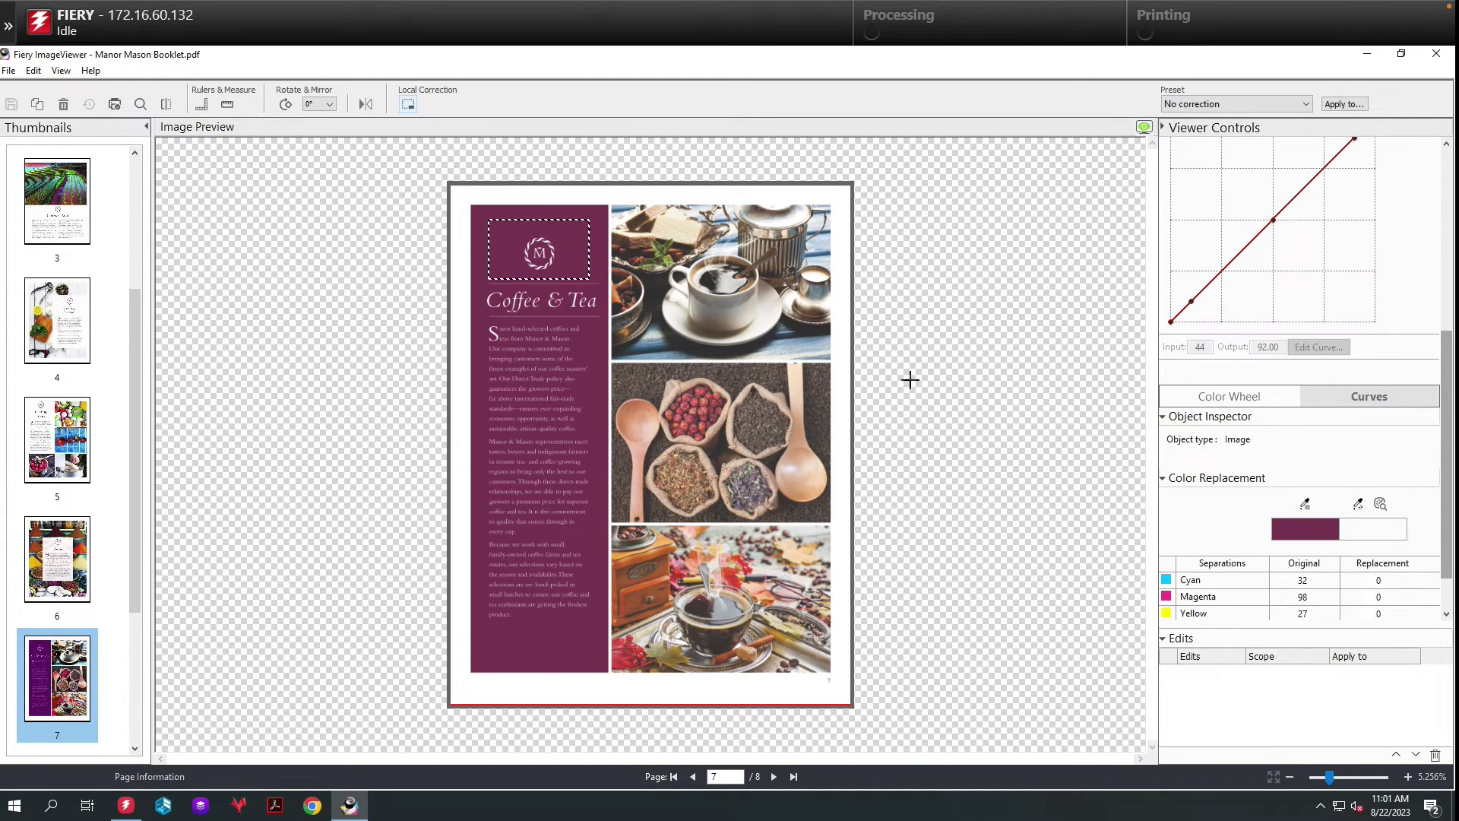
left_click(810, 392)
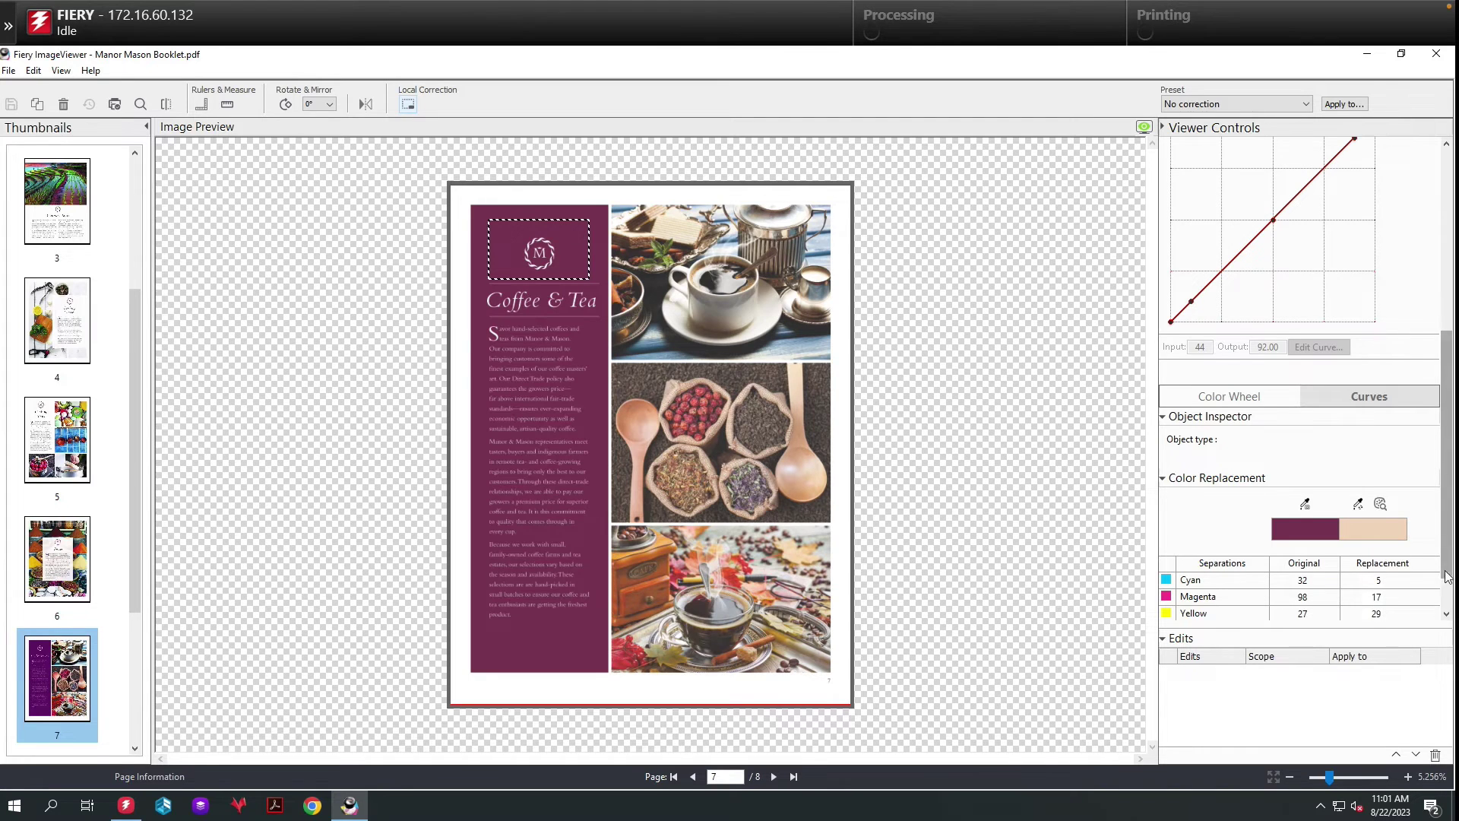
scroll(1446, 577, "down", 2)
left_click(1411, 605)
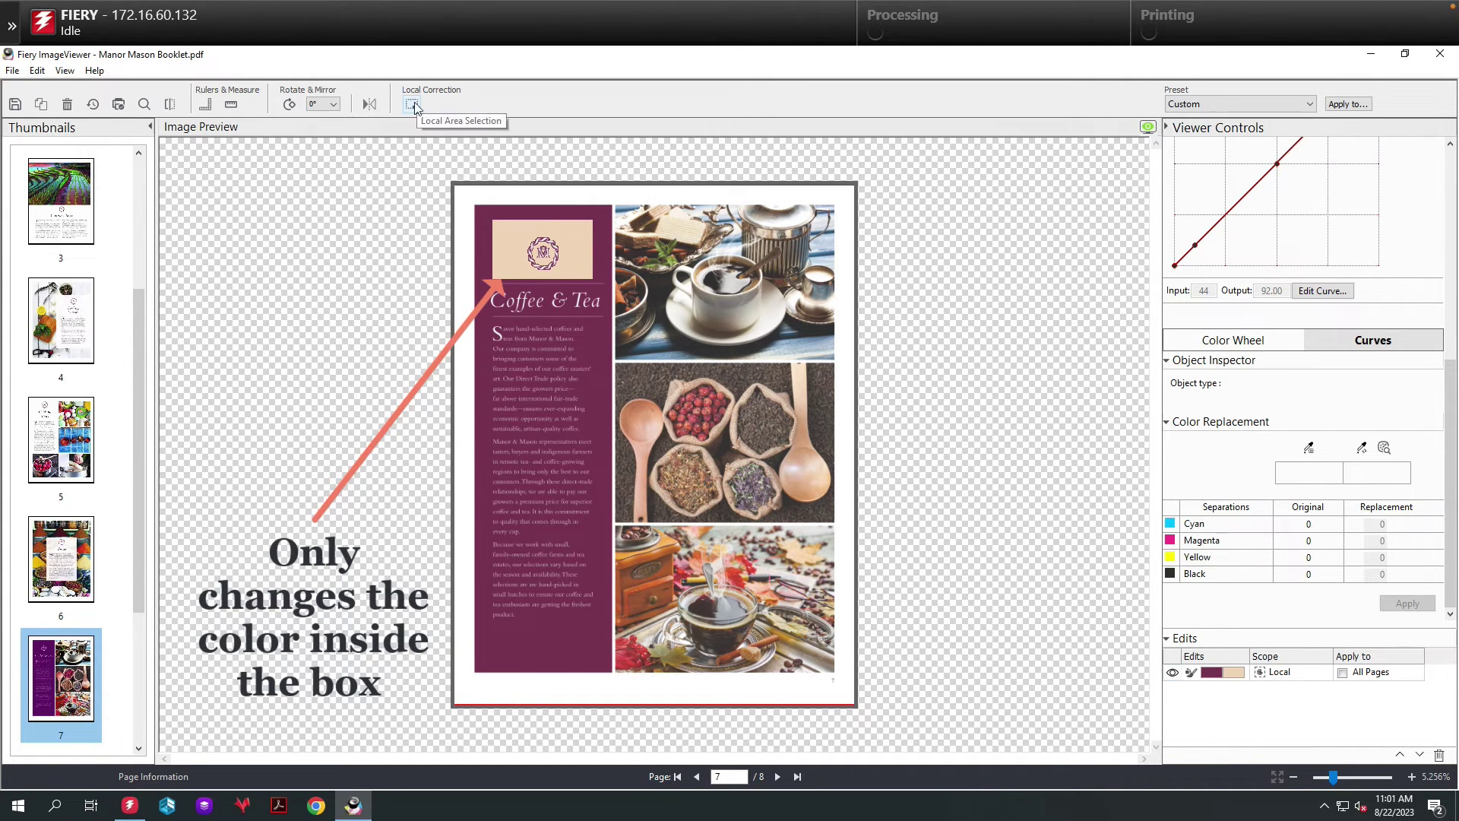
Step: Box the top coffee photo as a local area and raise its Cyan curve midtones and shadows
left_click_drag(614, 206, 837, 358)
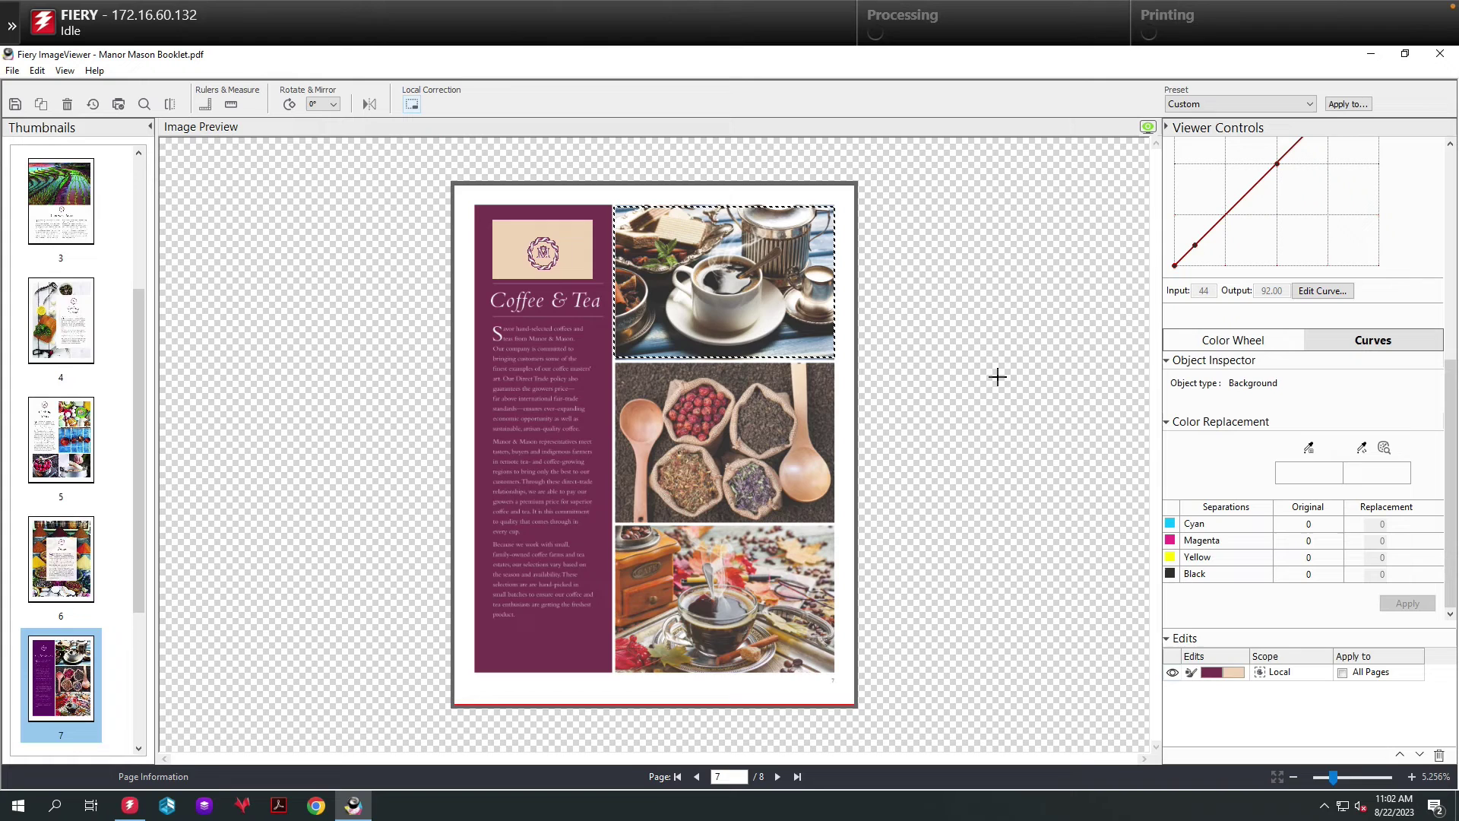
scroll(1255, 365, "up", 4)
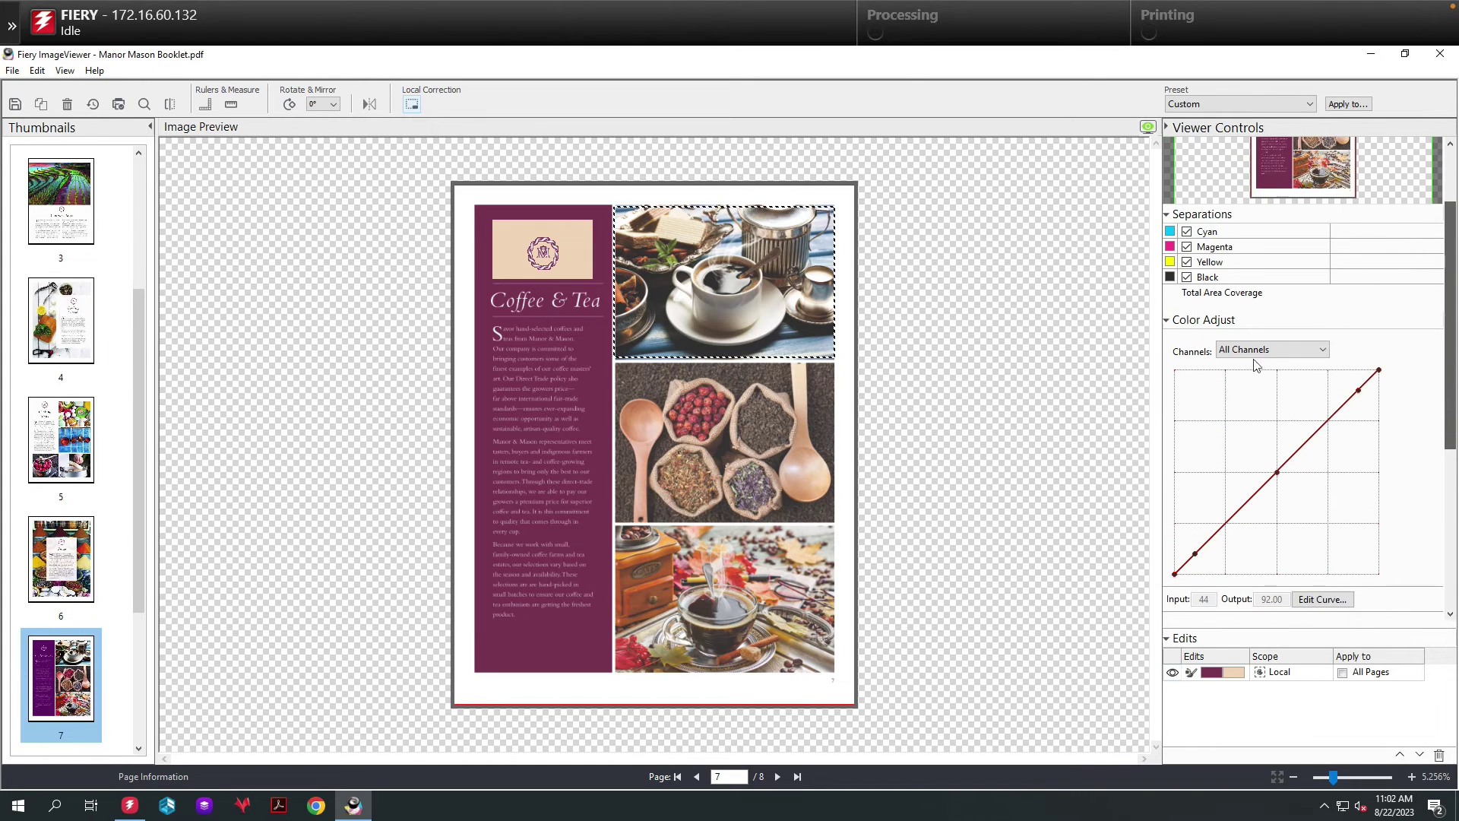
left_click(1271, 351)
left_click(1240, 363)
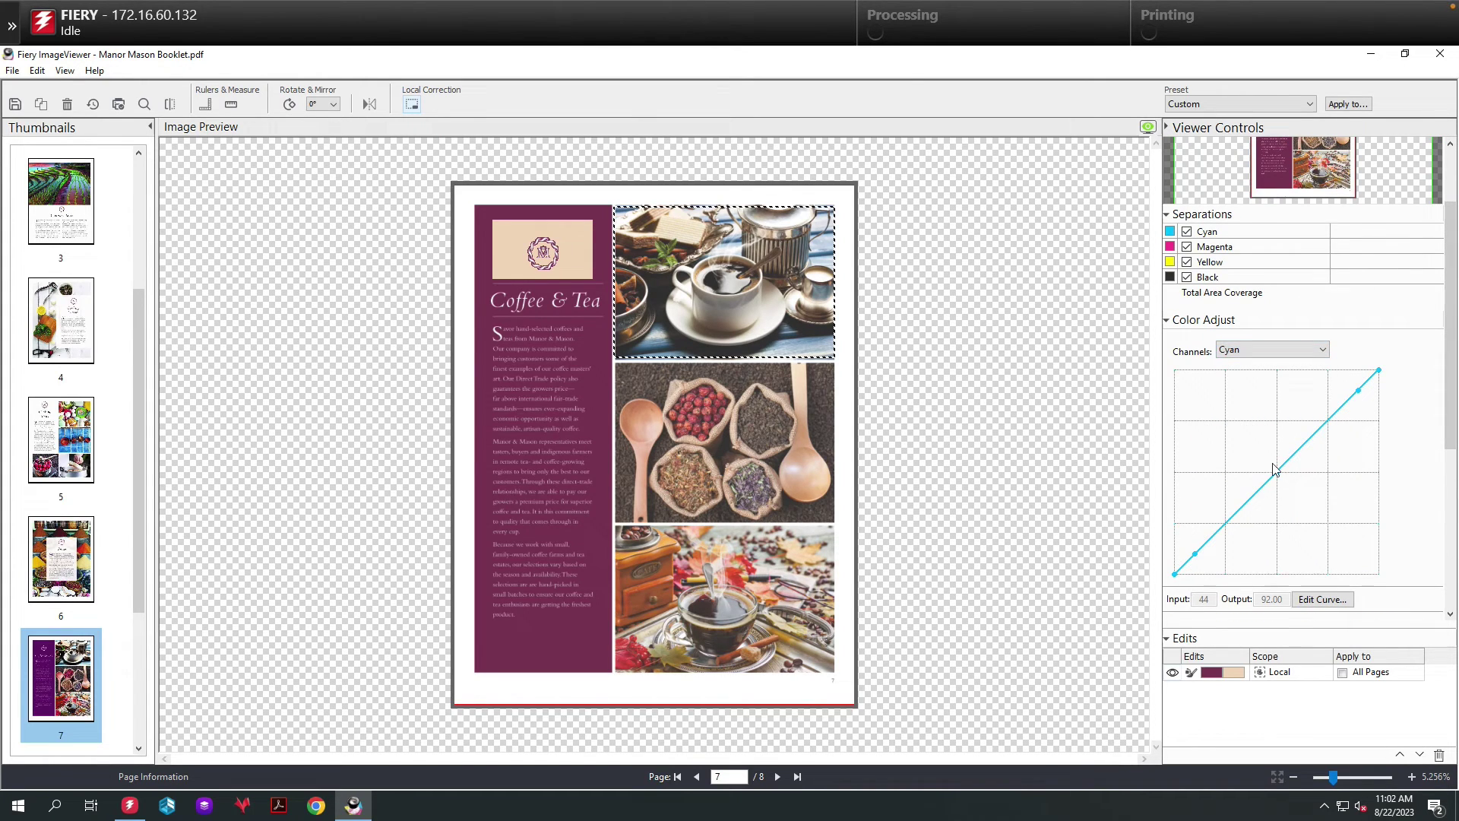
left_click_drag(1275, 469, 1228, 414)
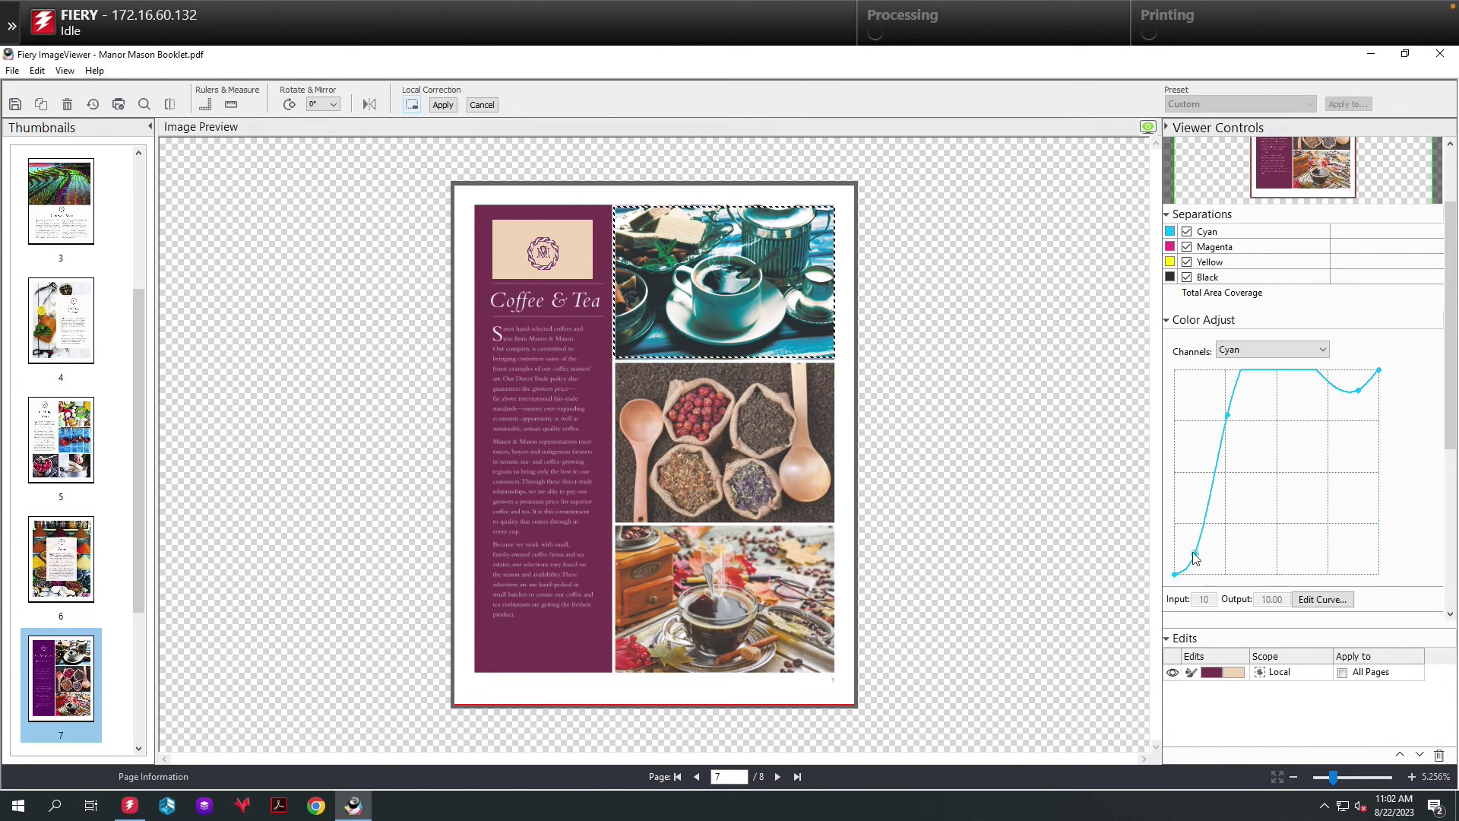
left_click_drag(1195, 559, 1183, 493)
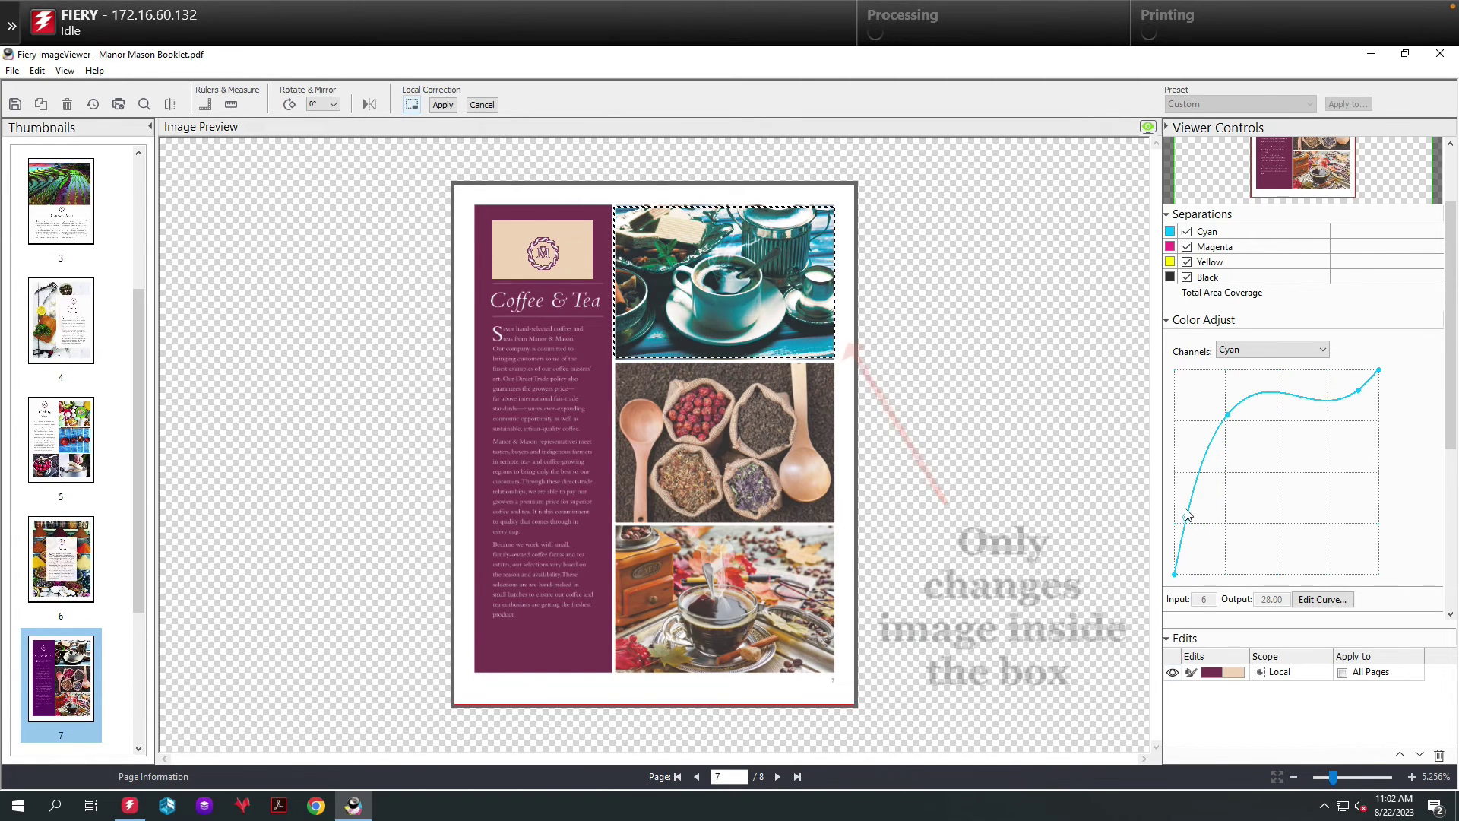
Step: Raise the Magenta curve for the boxed photo to push it purple
left_click(1276, 351)
left_click(1246, 370)
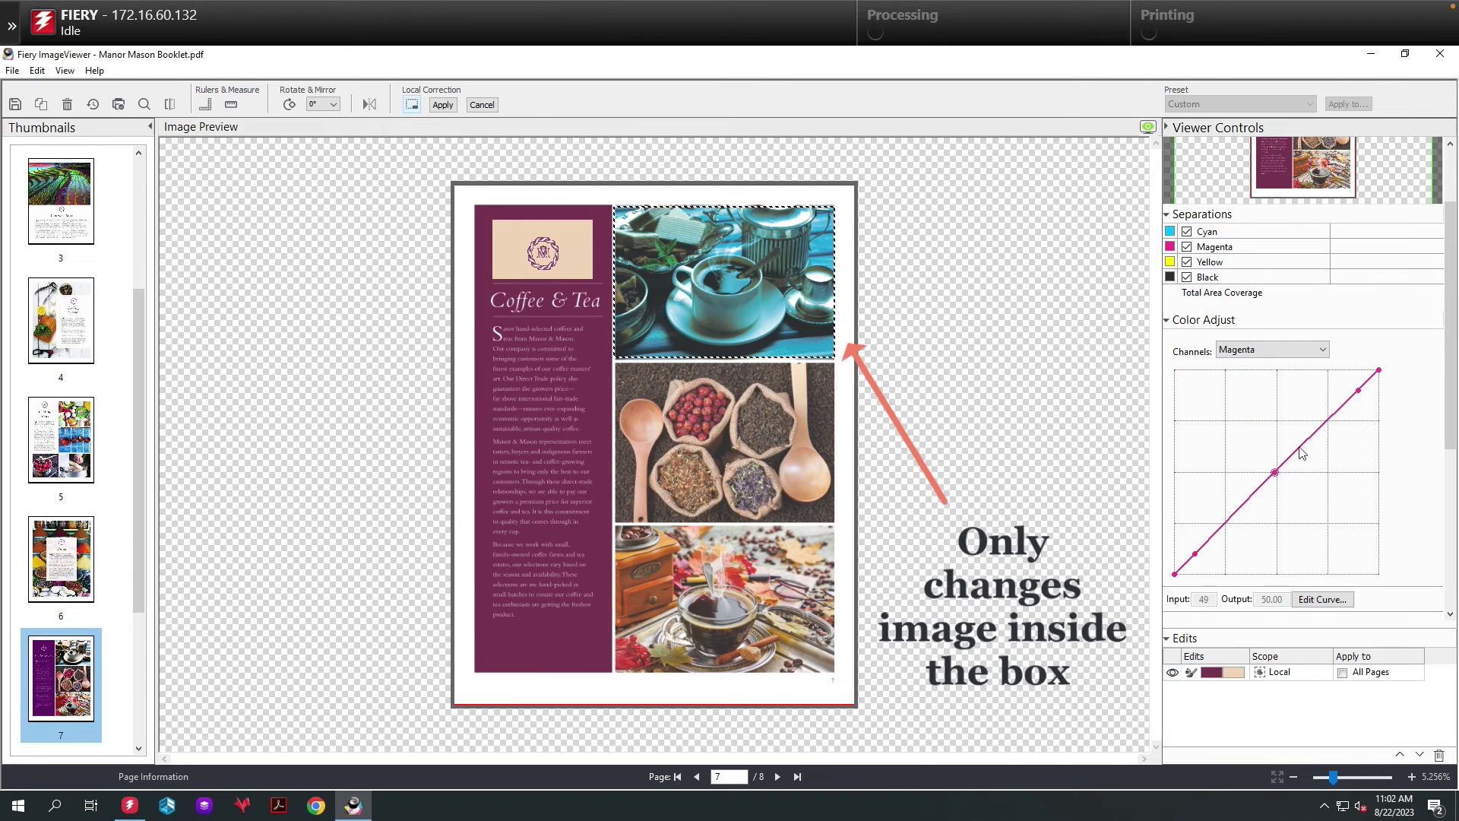
left_click_drag(1275, 473, 1208, 400)
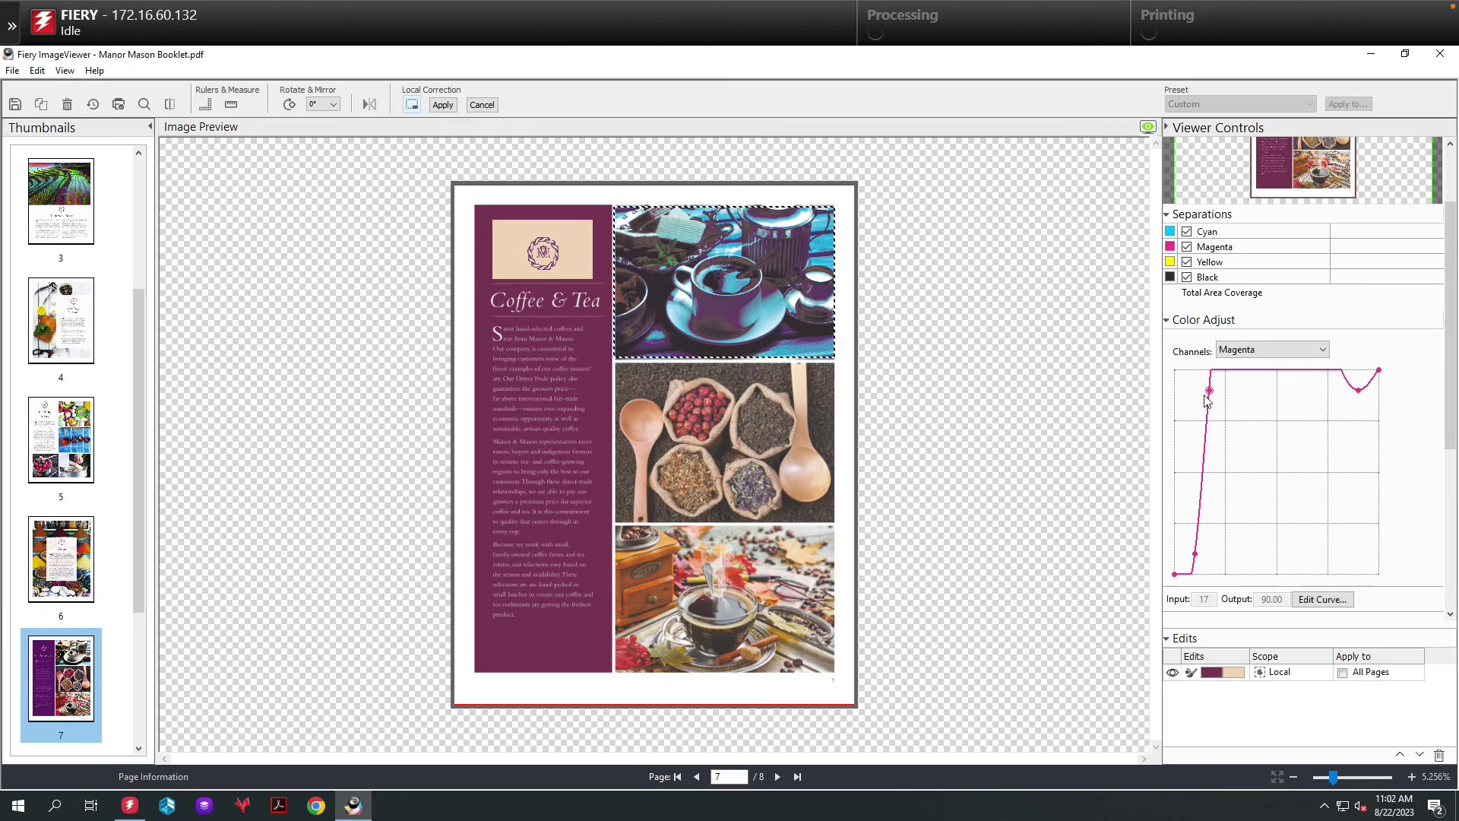